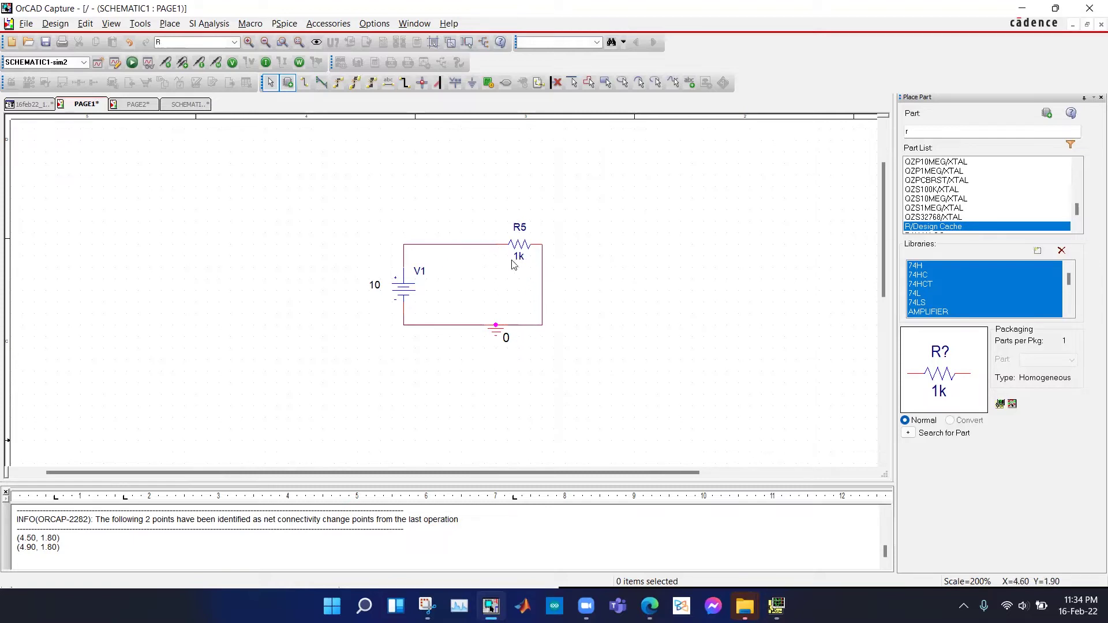
Place the PARAM part from the SPECIAL library in the empty area beside the resistor circuit
key(BackSpace)
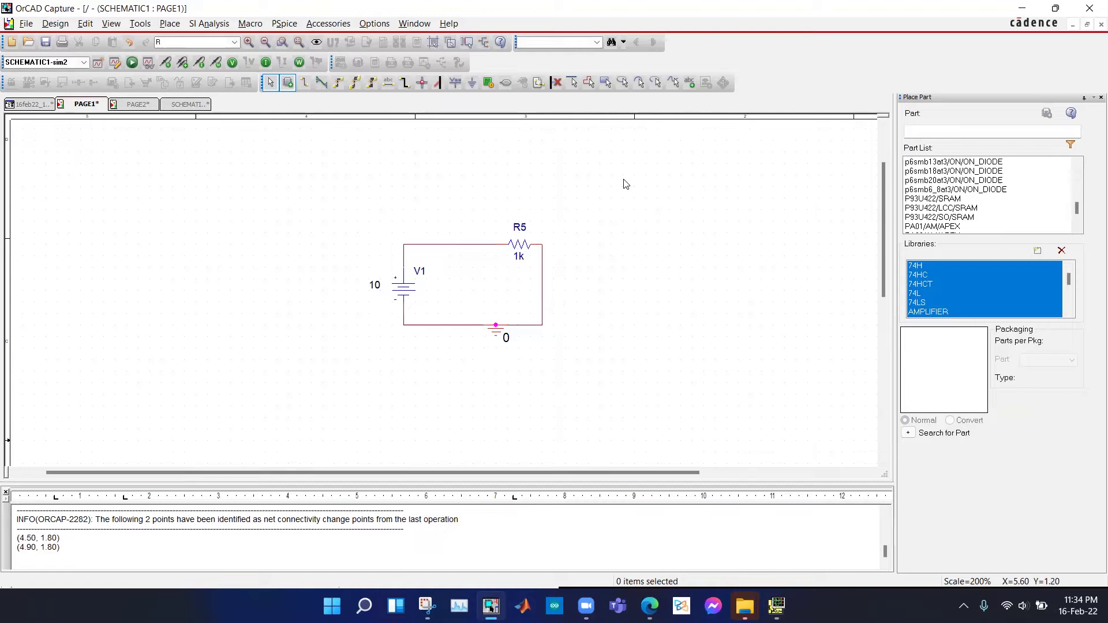
text(pparam)
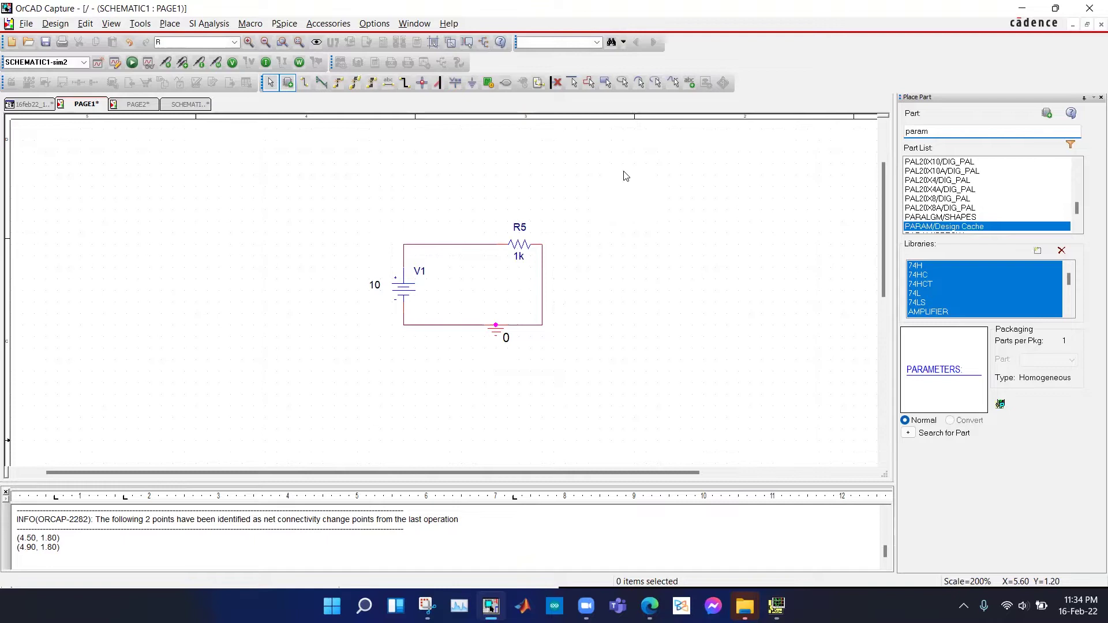
key(Down)
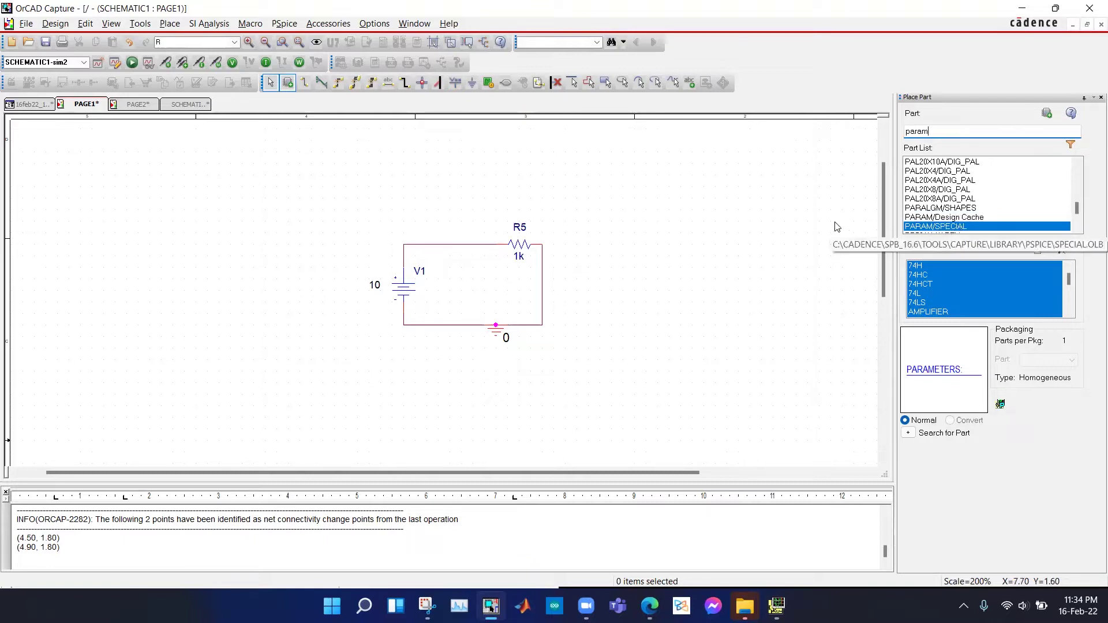
key(Return)
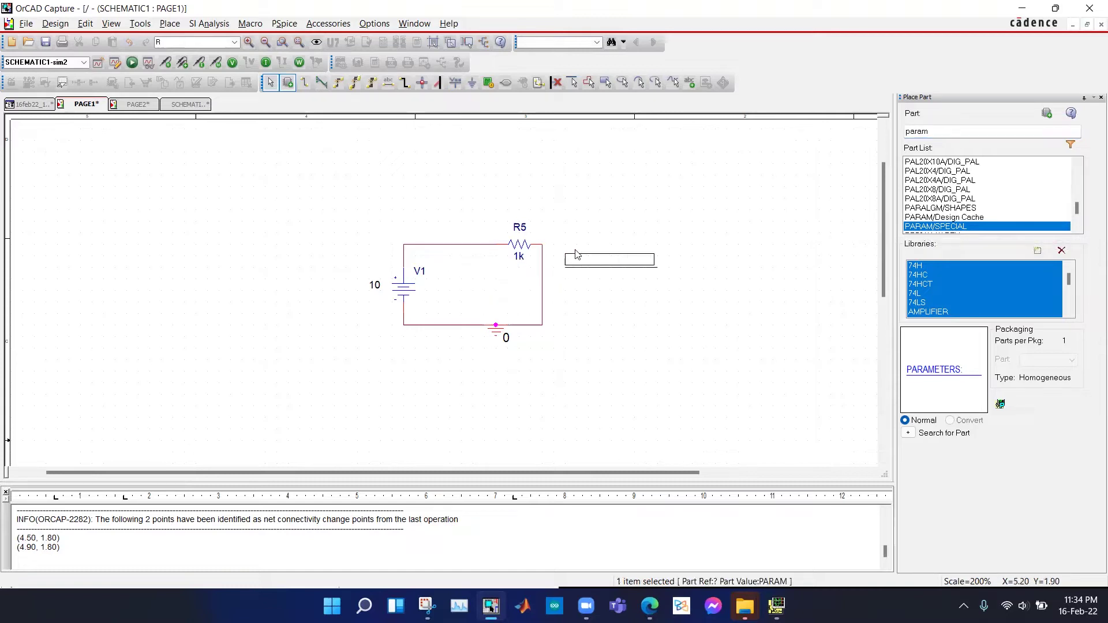
click(657, 210)
key(Escape)
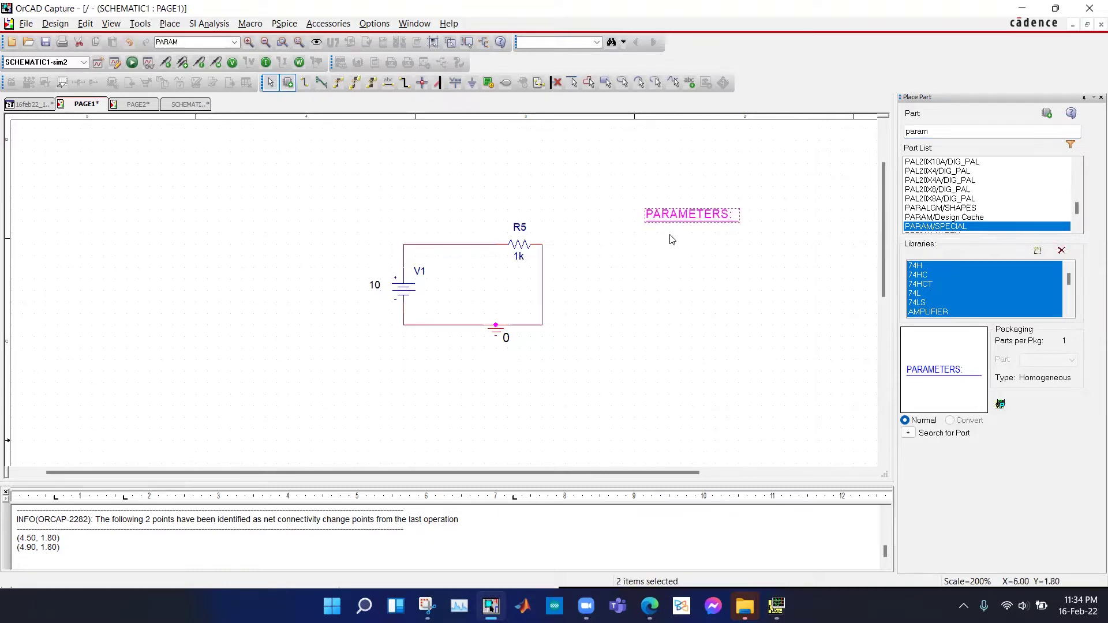
Add a new property named rvar with the value 1k to the PARAMETERS part
double_click(677, 214)
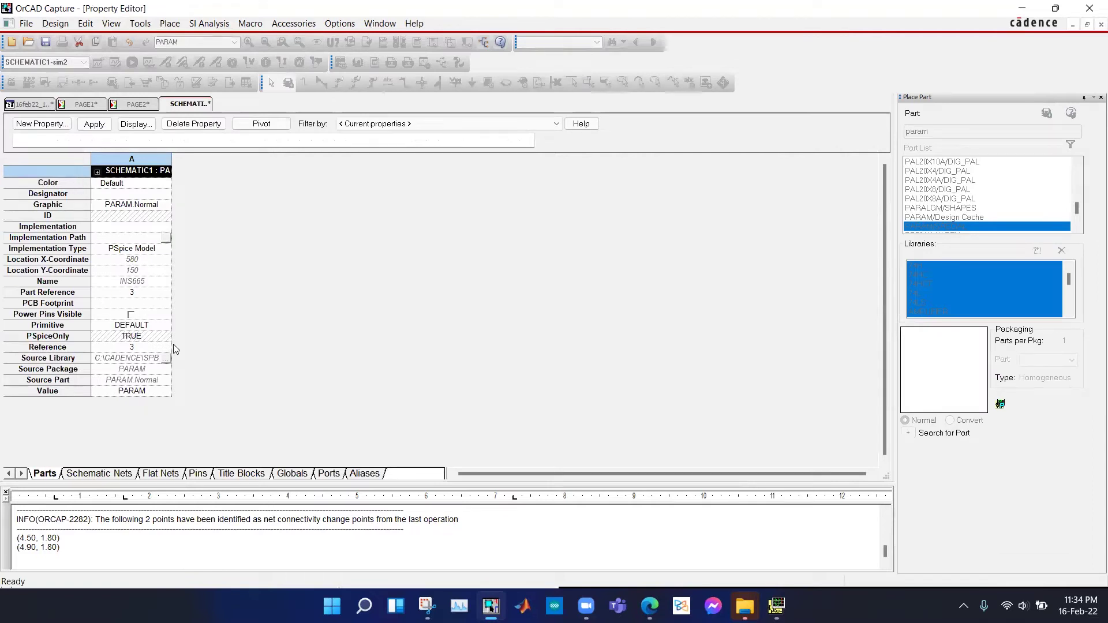
click(43, 128)
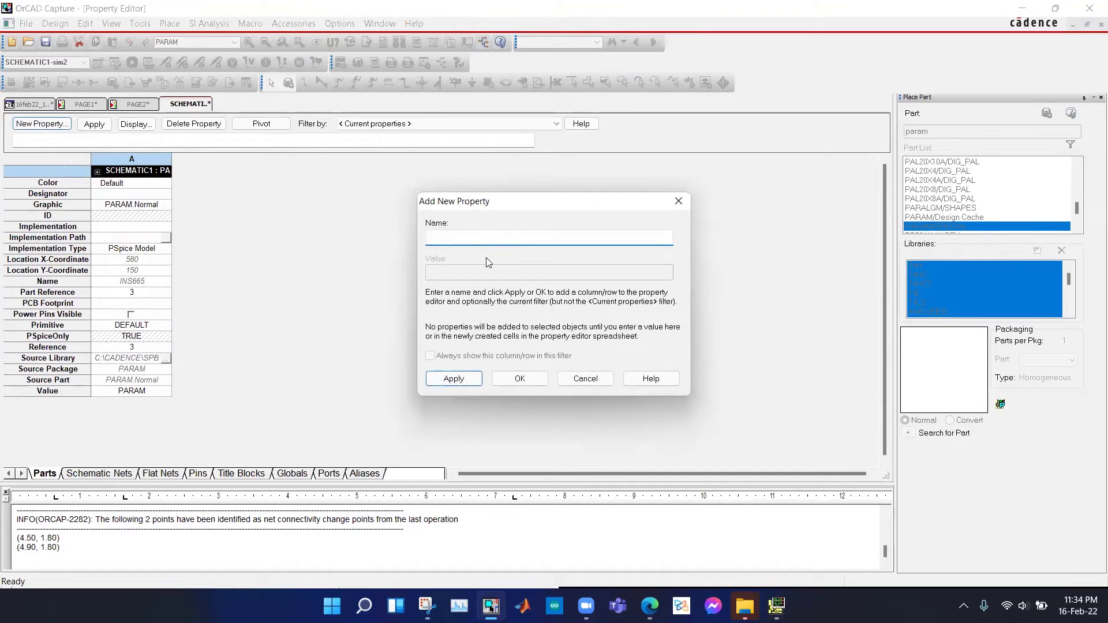
text(rvar)
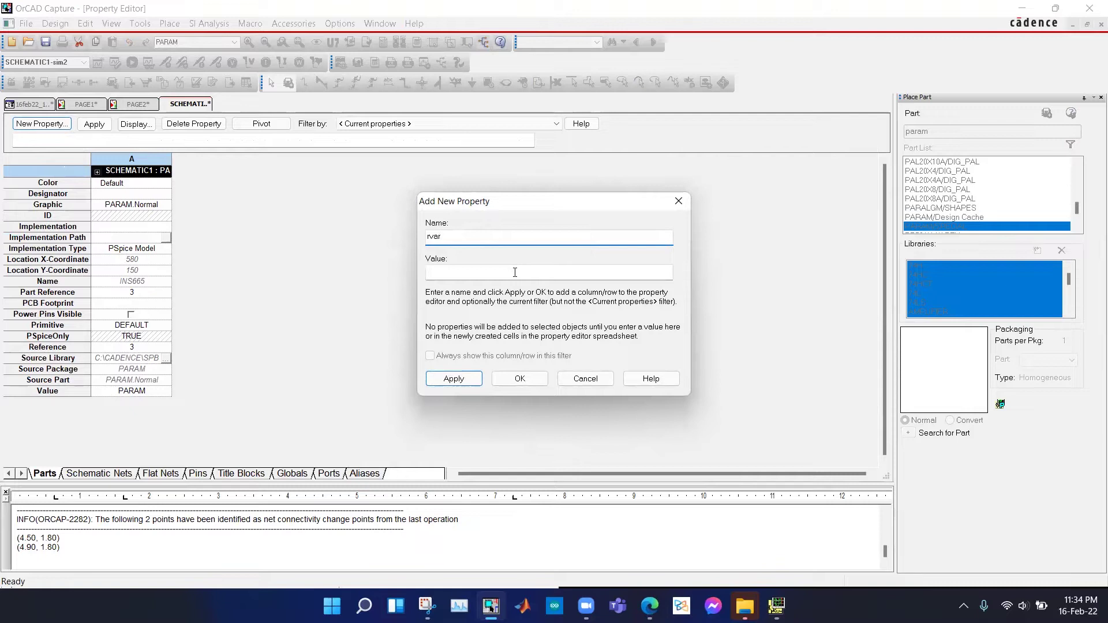
click(515, 271)
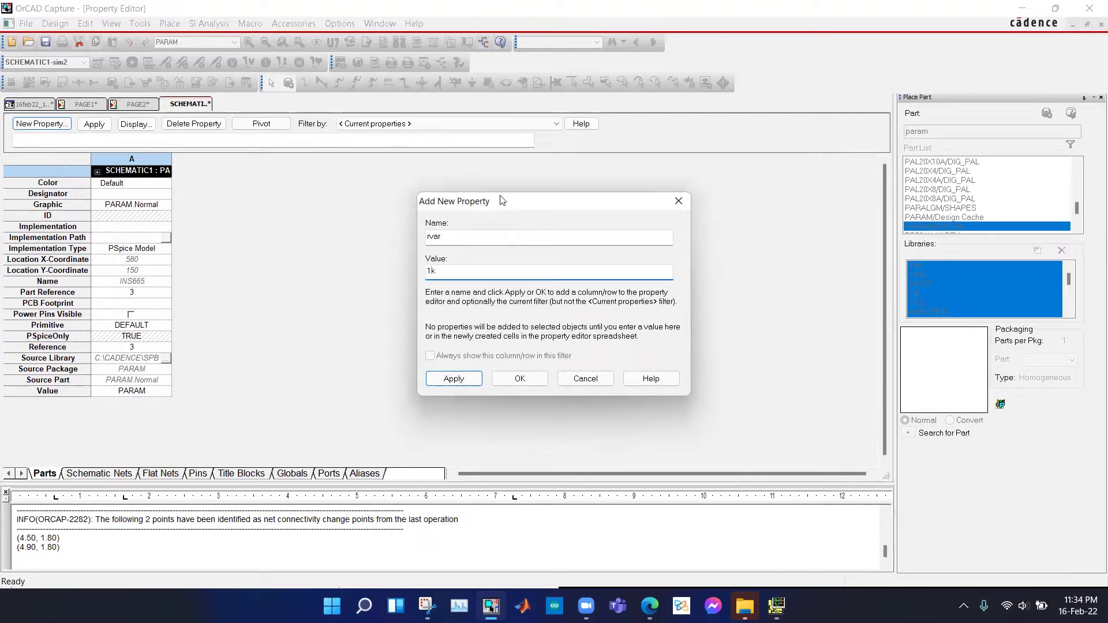
click(462, 378)
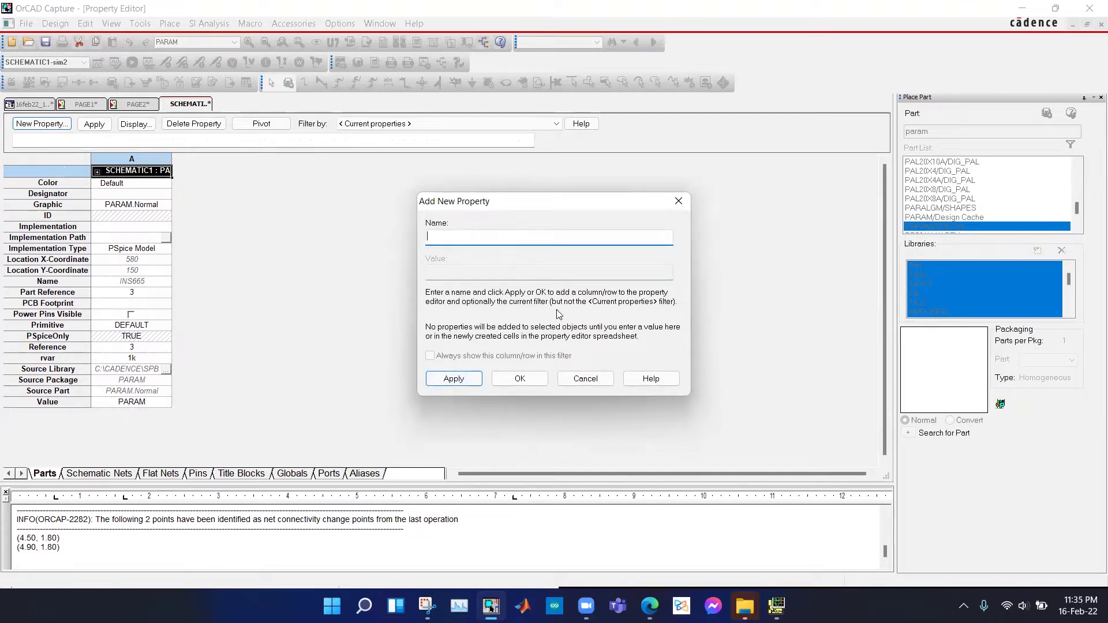
click(584, 379)
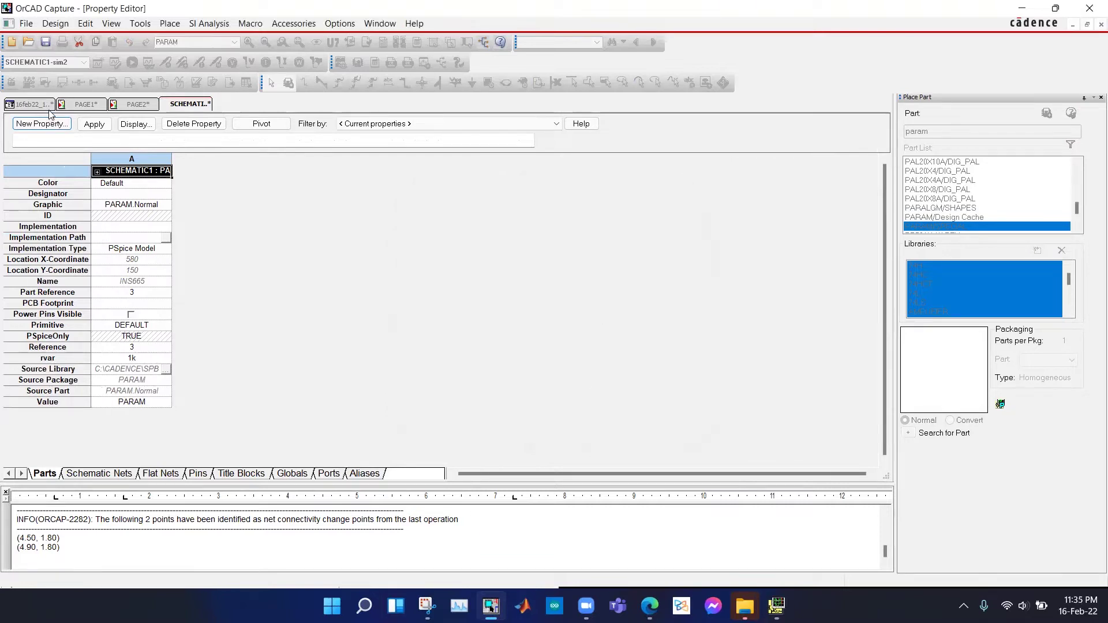
Set the rvar property's display format to Name Only and return to the PAGE1 schematic
click(78, 106)
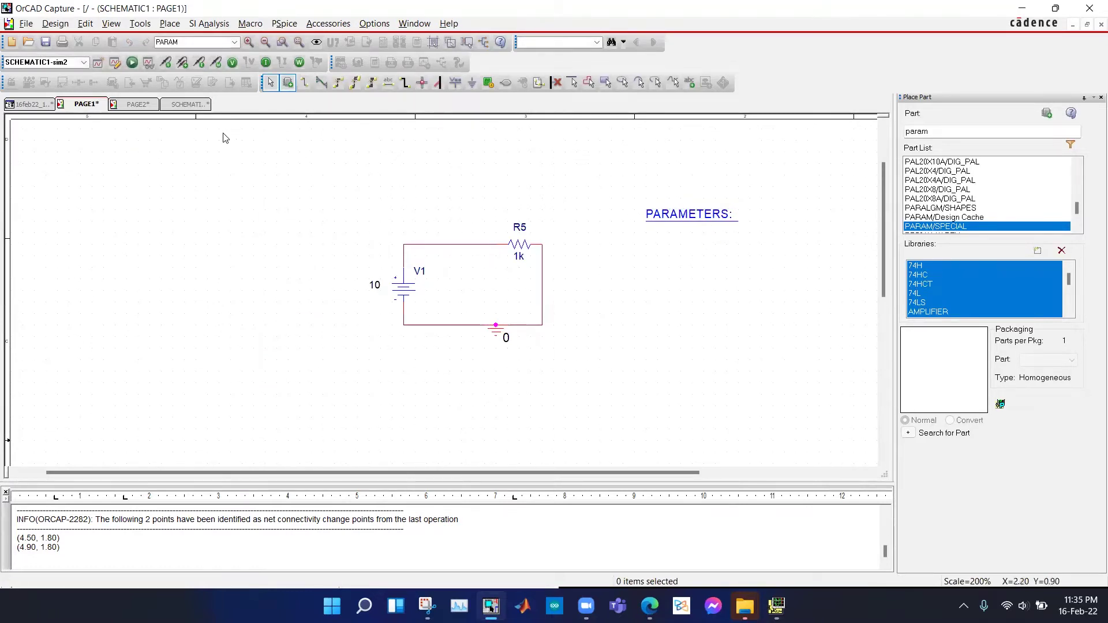
click(193, 107)
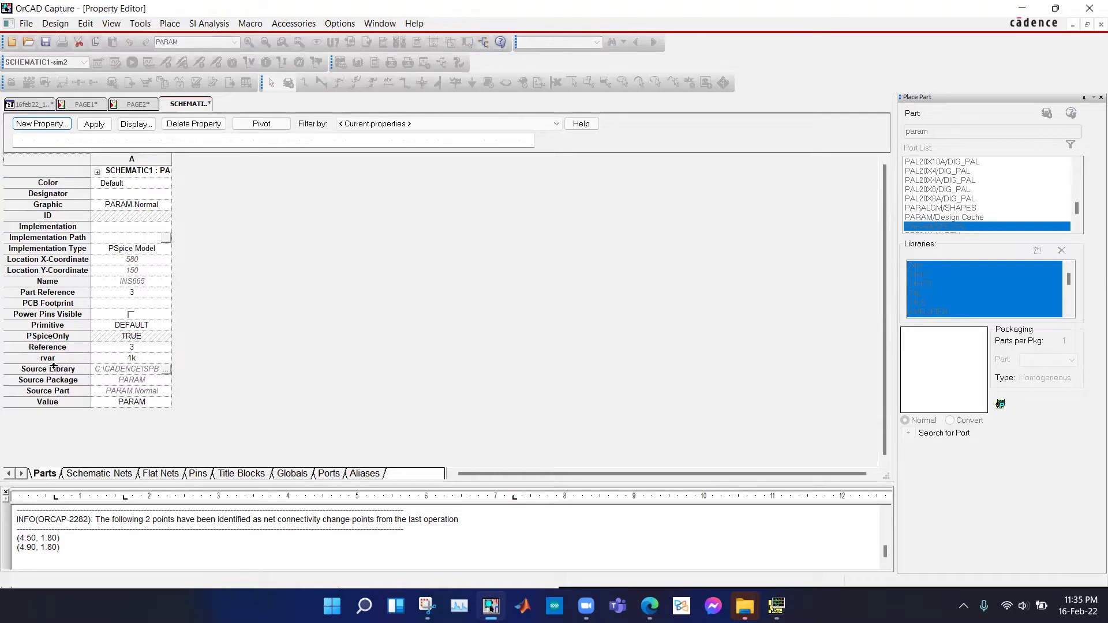
click(49, 358)
click(129, 358)
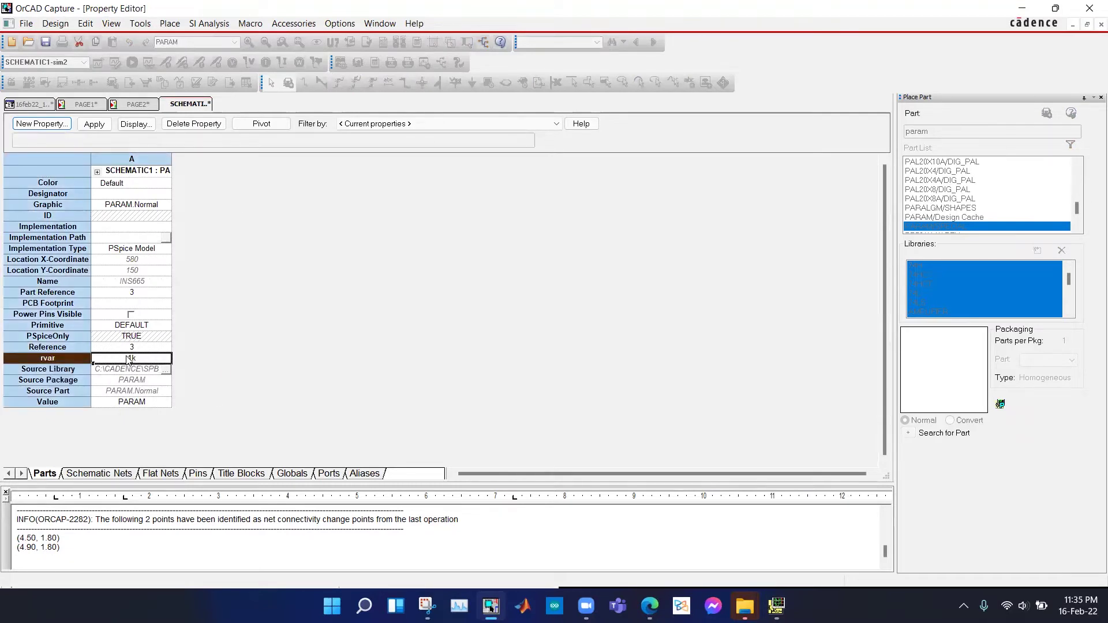
right_click(129, 358)
click(161, 413)
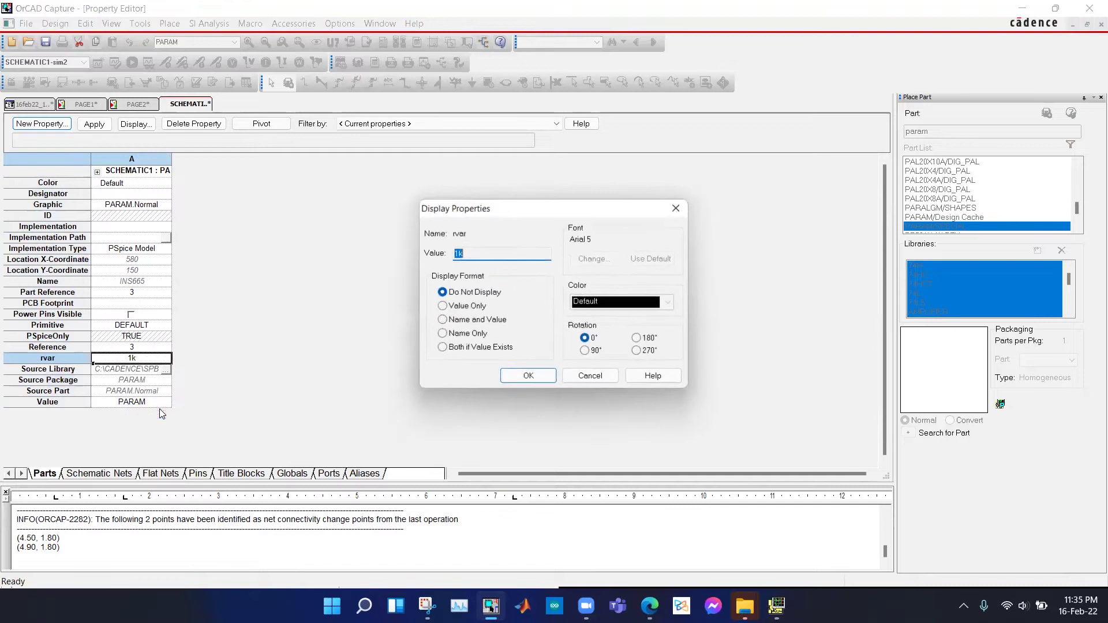
click(443, 335)
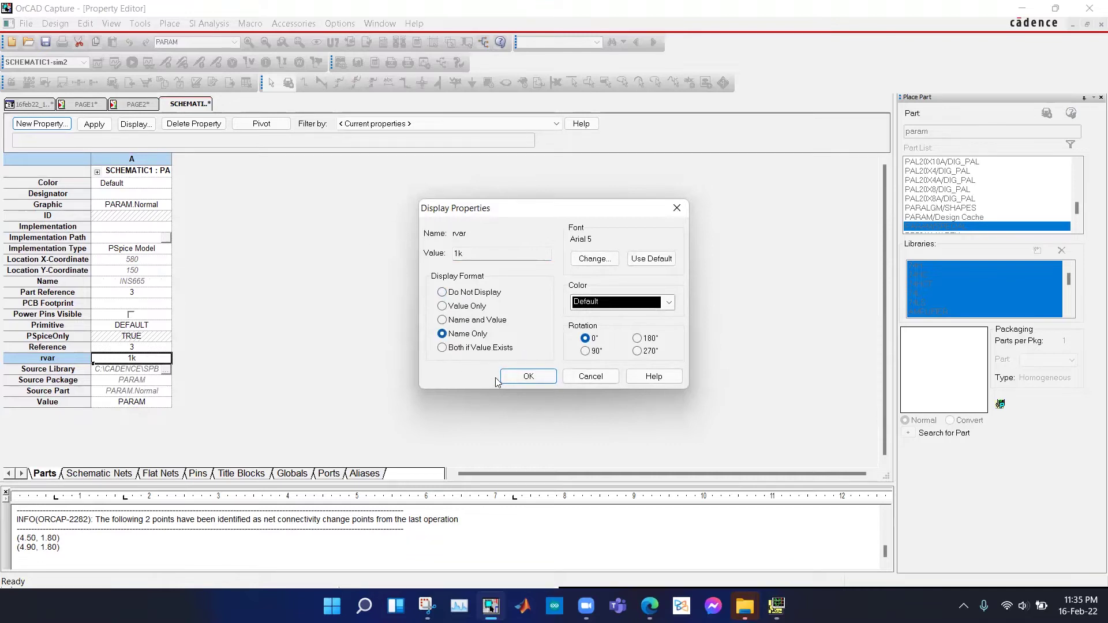
click(517, 378)
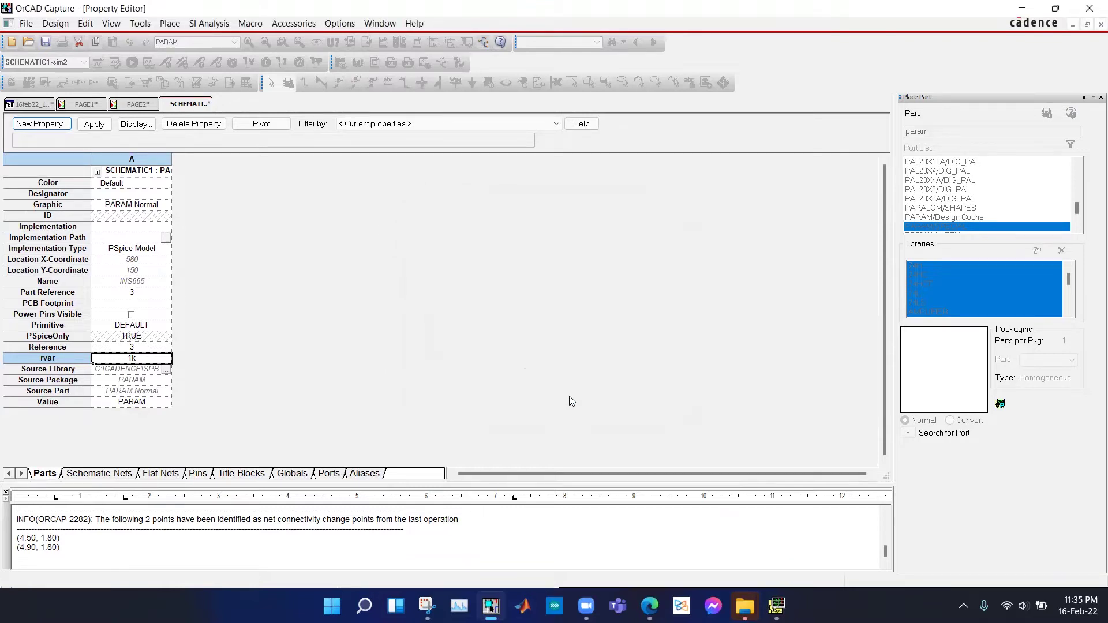
click(108, 124)
click(86, 104)
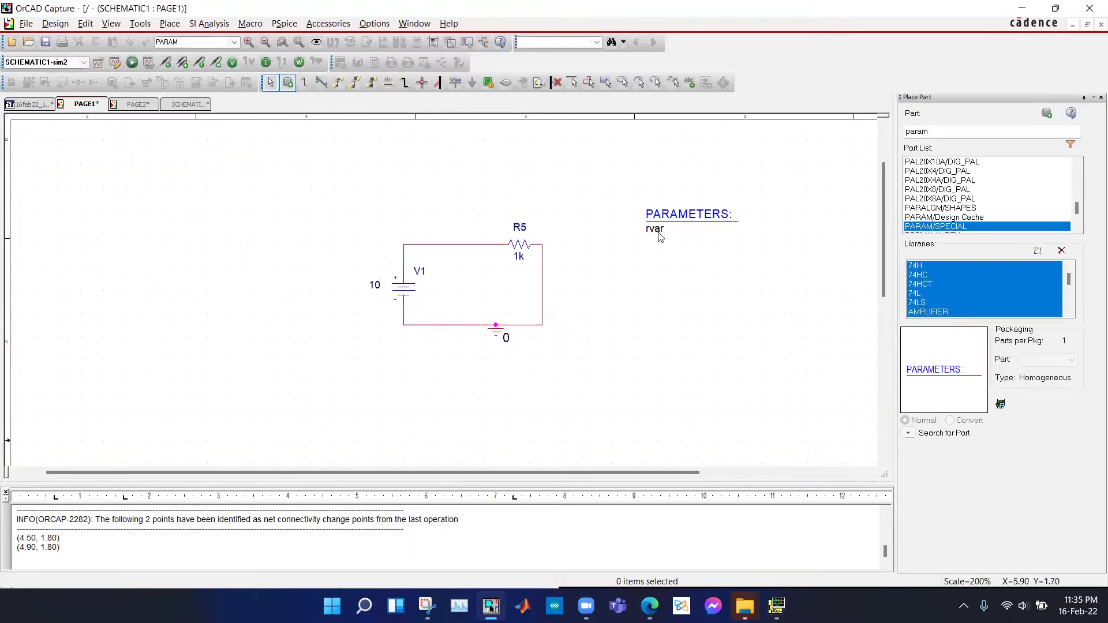
Set the value of resistor R5 to {rvar}
double_click(518, 258)
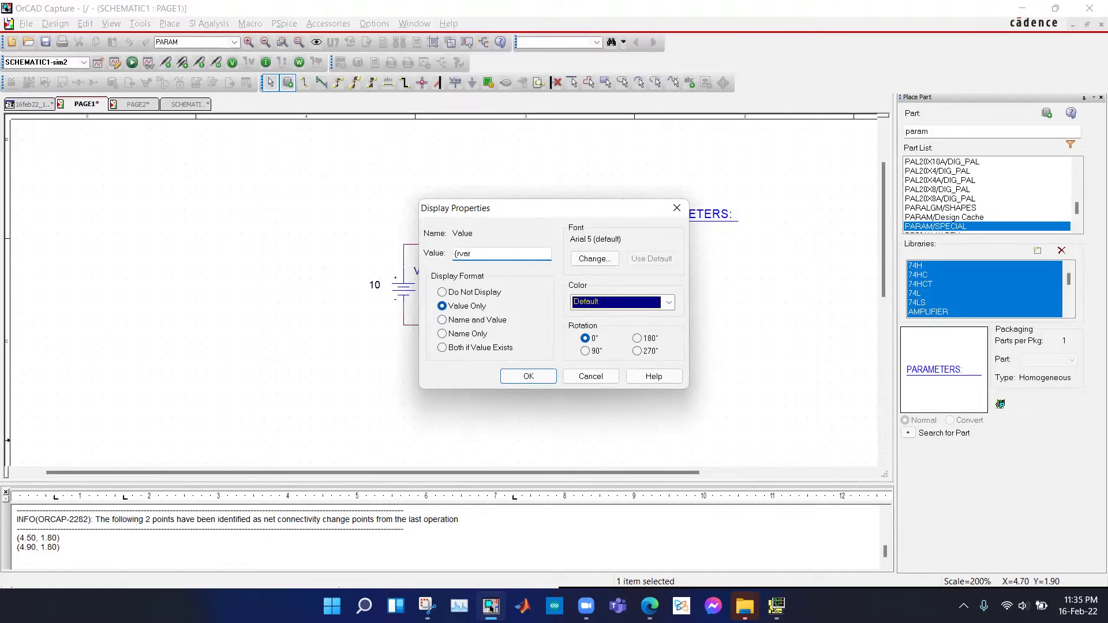
key(Return)
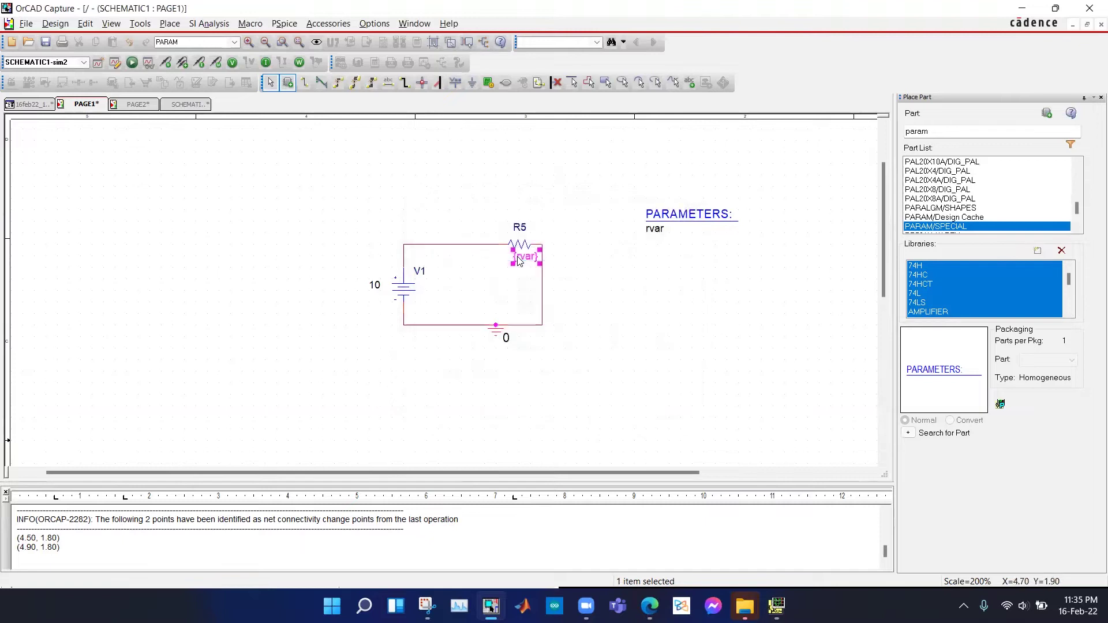
click(600, 276)
Create a simulation profile named parametric1 and set its analysis type to DC Sweep
click(102, 65)
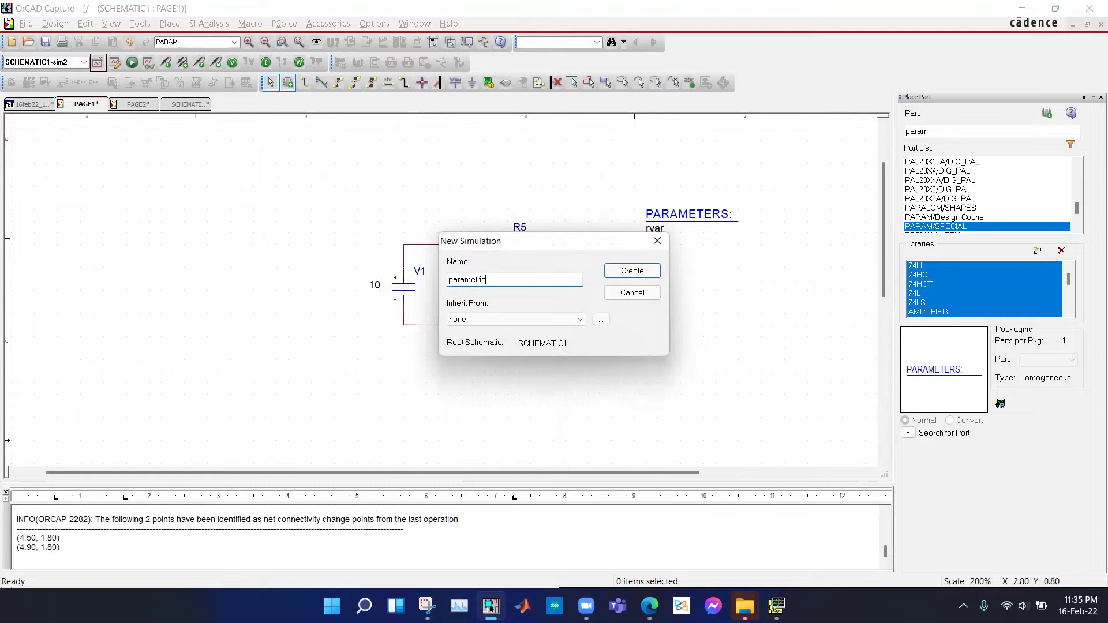
key(Return)
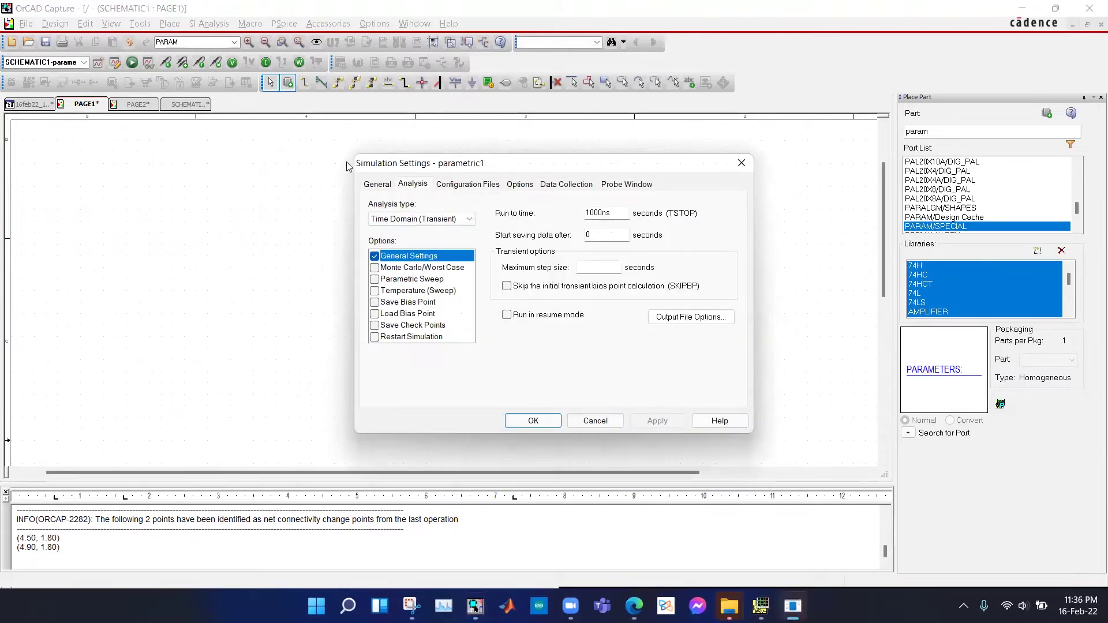
click(418, 219)
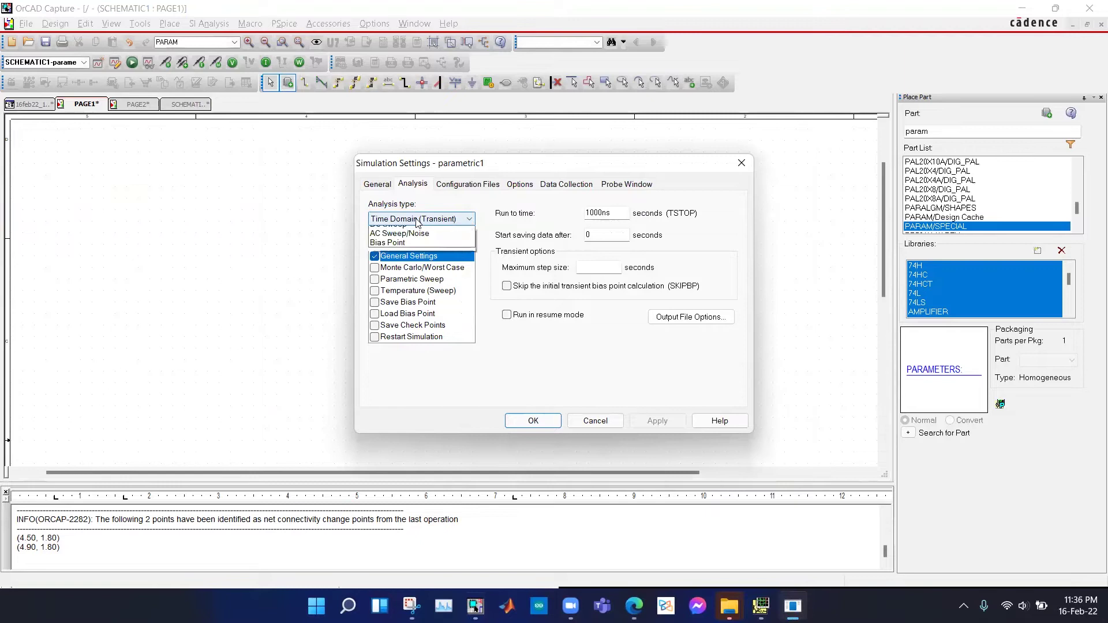
click(415, 240)
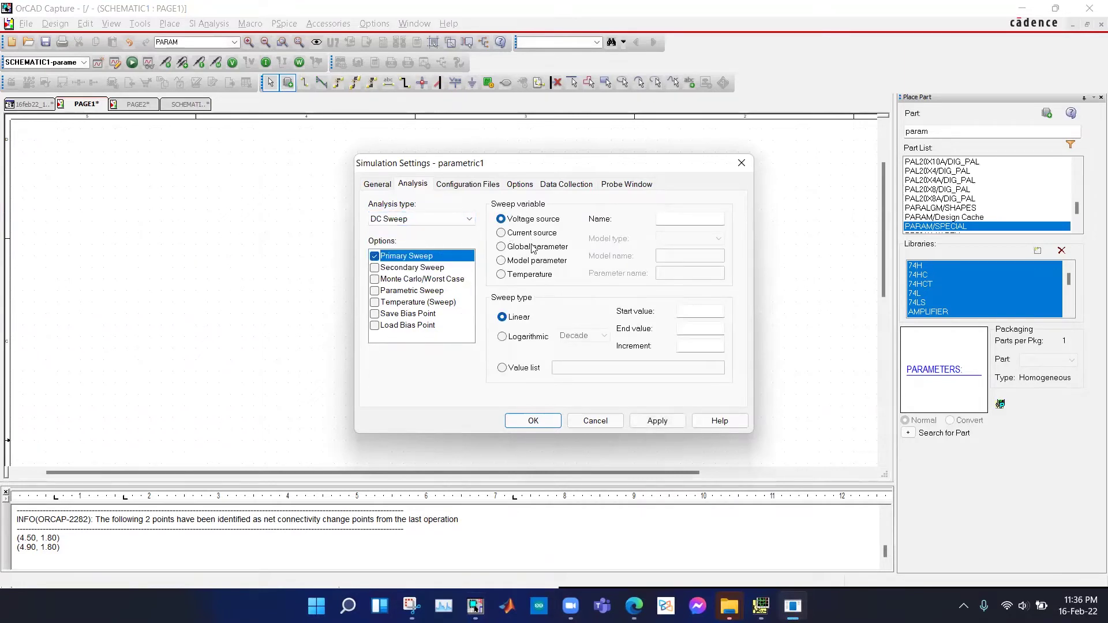
Make the primary sweep variable a global parameter with the parameter name rvar
click(501, 247)
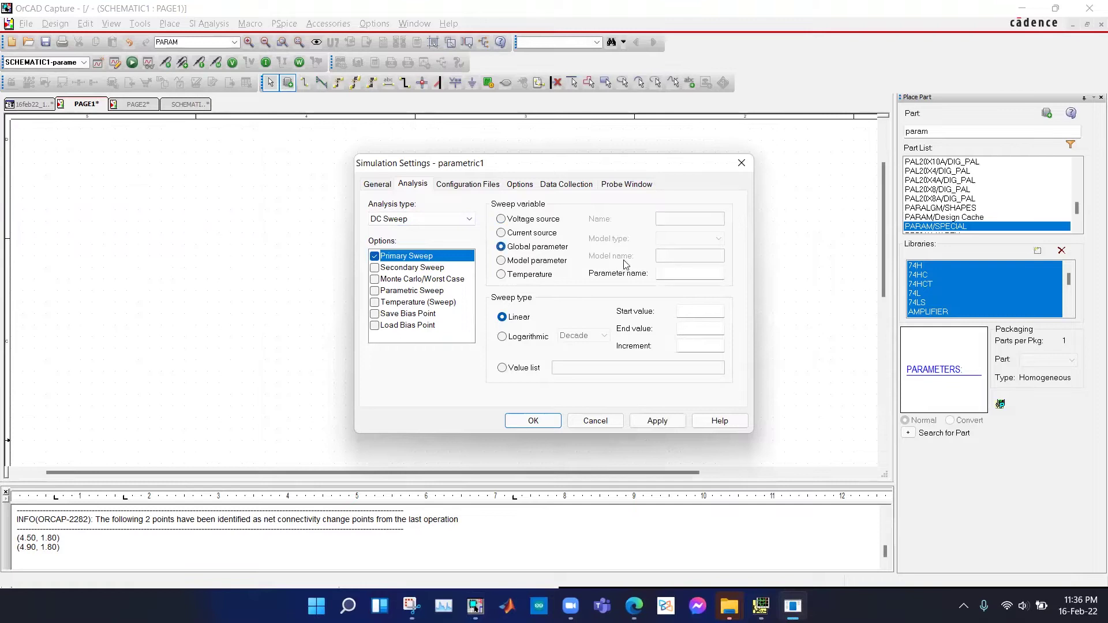
click(670, 273)
drag(603, 165, 932, 153)
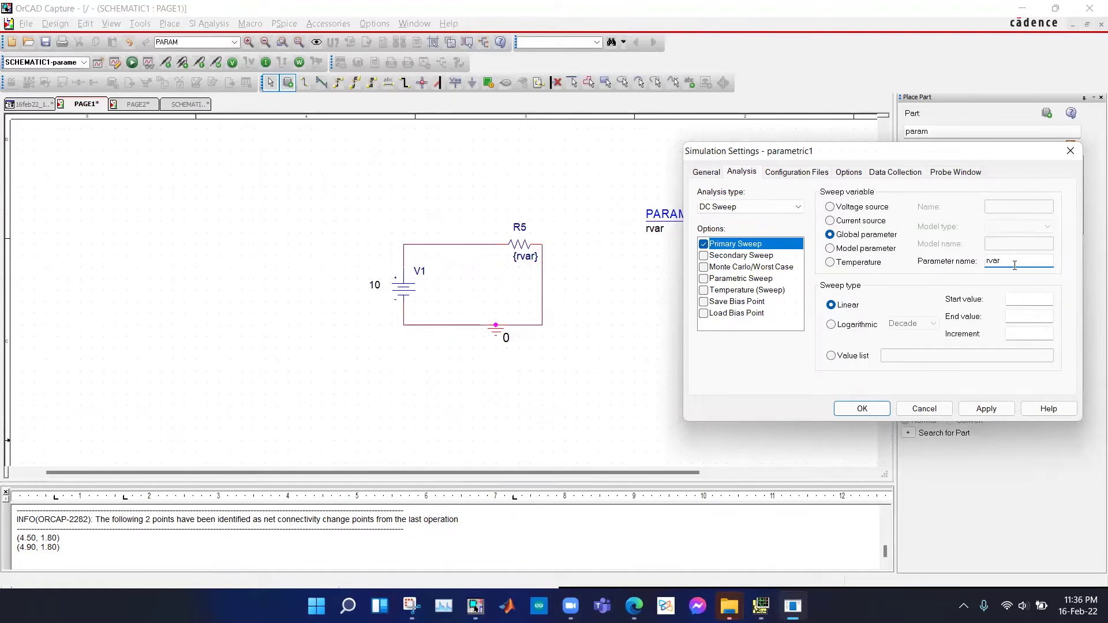
drag(949, 151, 889, 130)
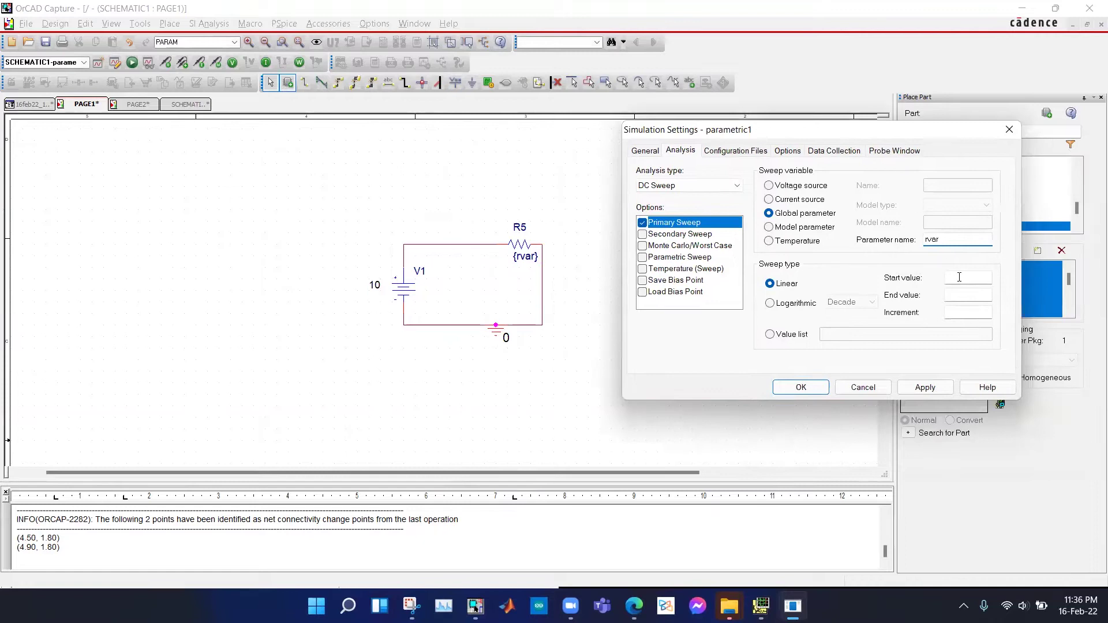
Define the linear sweep with start value 10, end value 100 and an increment, and accept the simulation settings
click(959, 277)
click(964, 293)
click(972, 315)
click(800, 388)
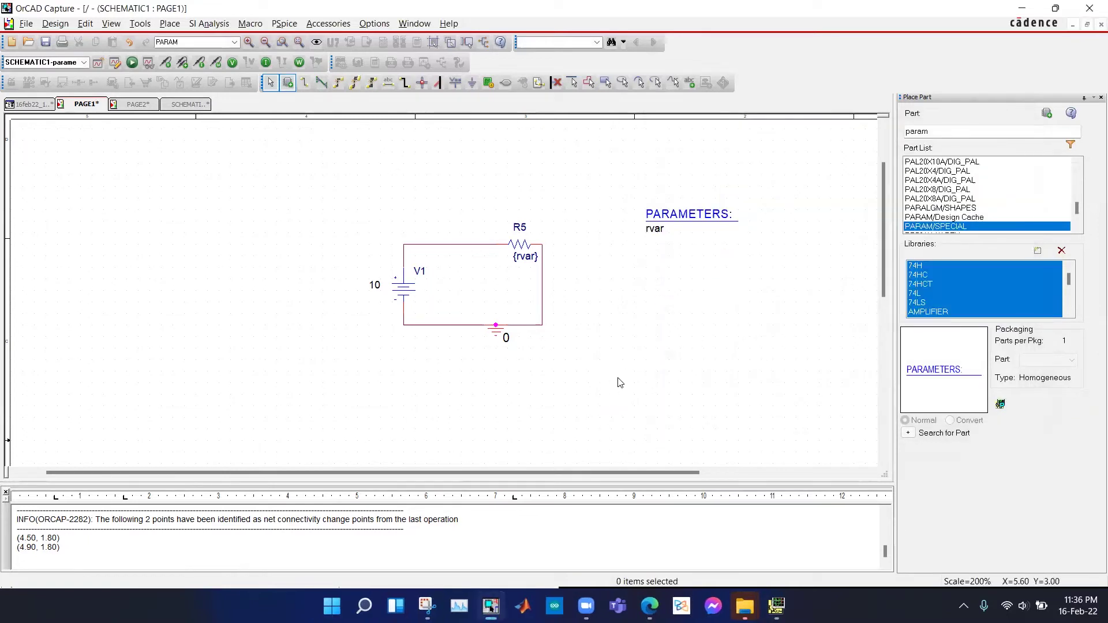
Place a current marker on the pin of R5 facing the source and run the simulation
click(199, 62)
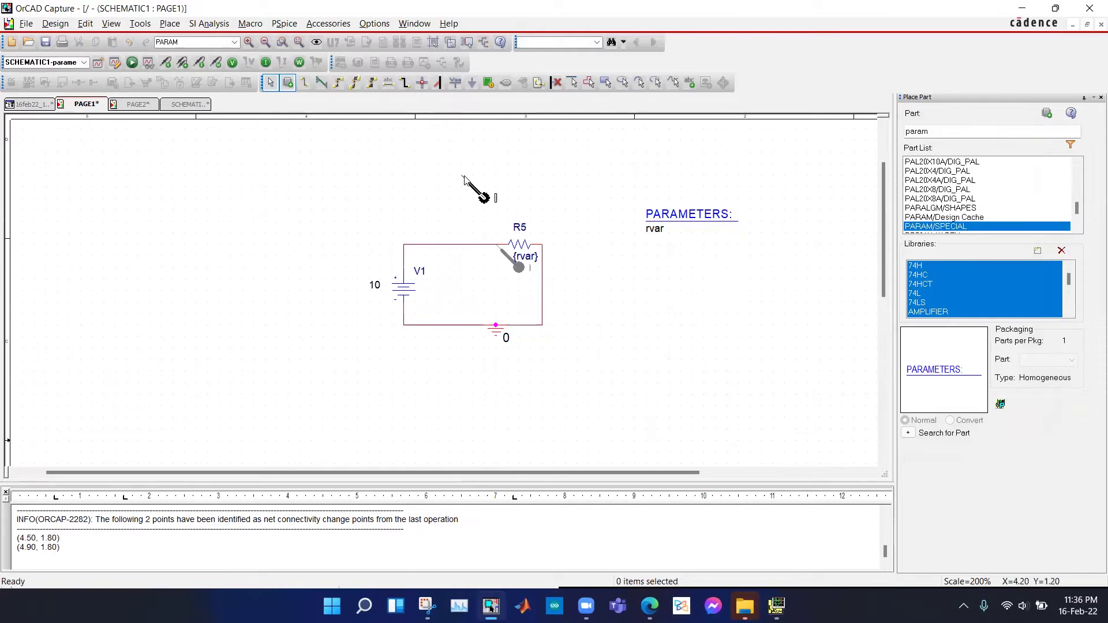
right_click(463, 176)
click(500, 185)
click(132, 62)
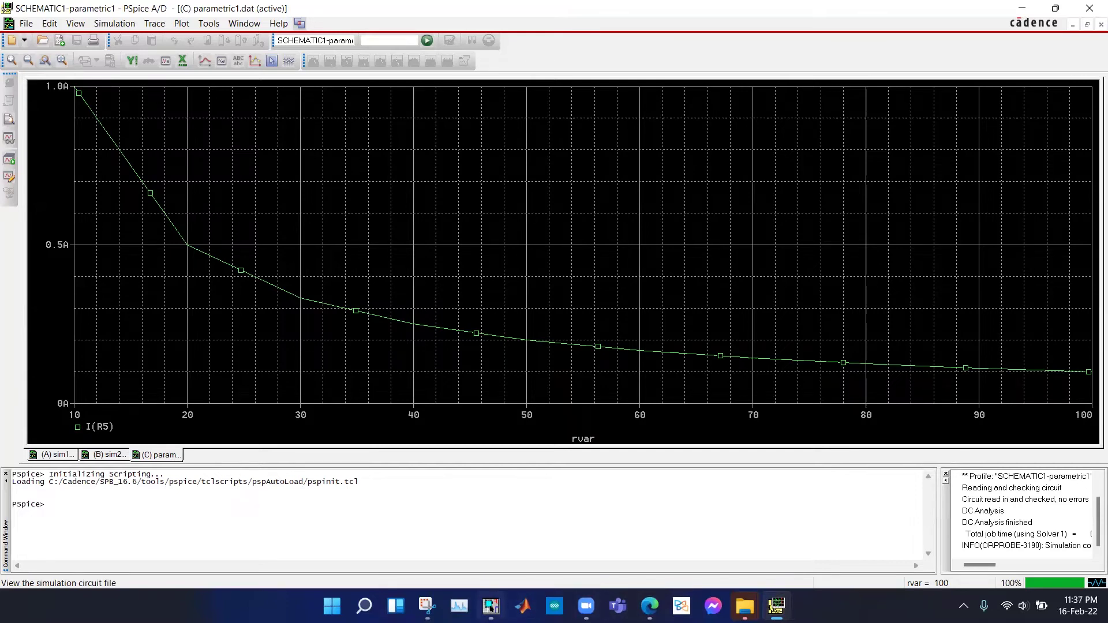
Switch back to OrCAD Capture and open PAGE2 to examine the circuit with sine source V2 and resistor R4
key(alt+Tab)
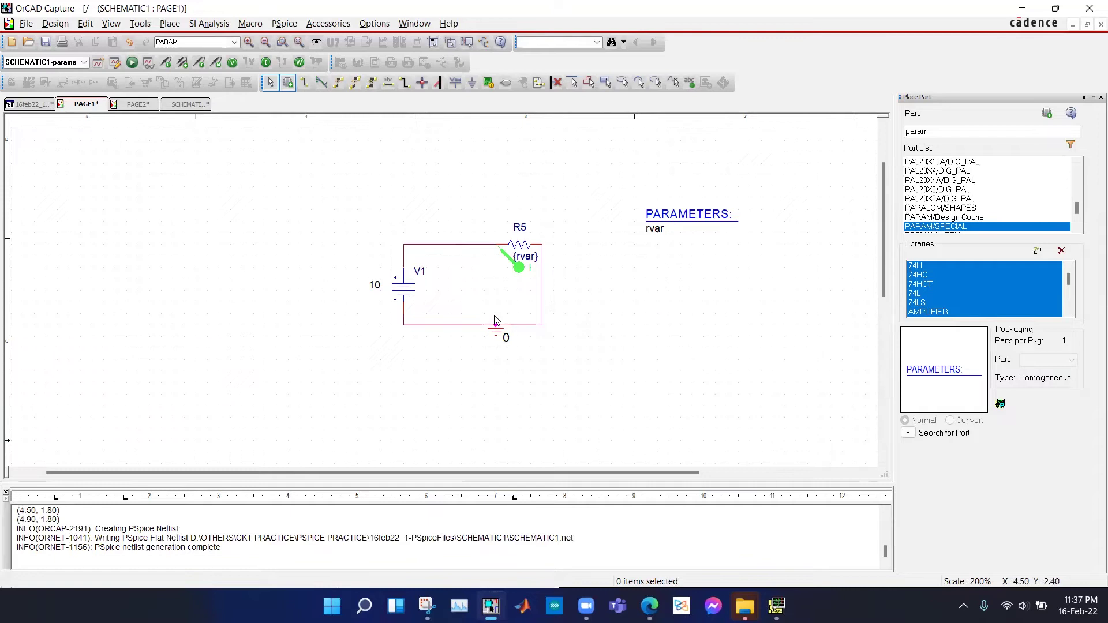
click(500, 247)
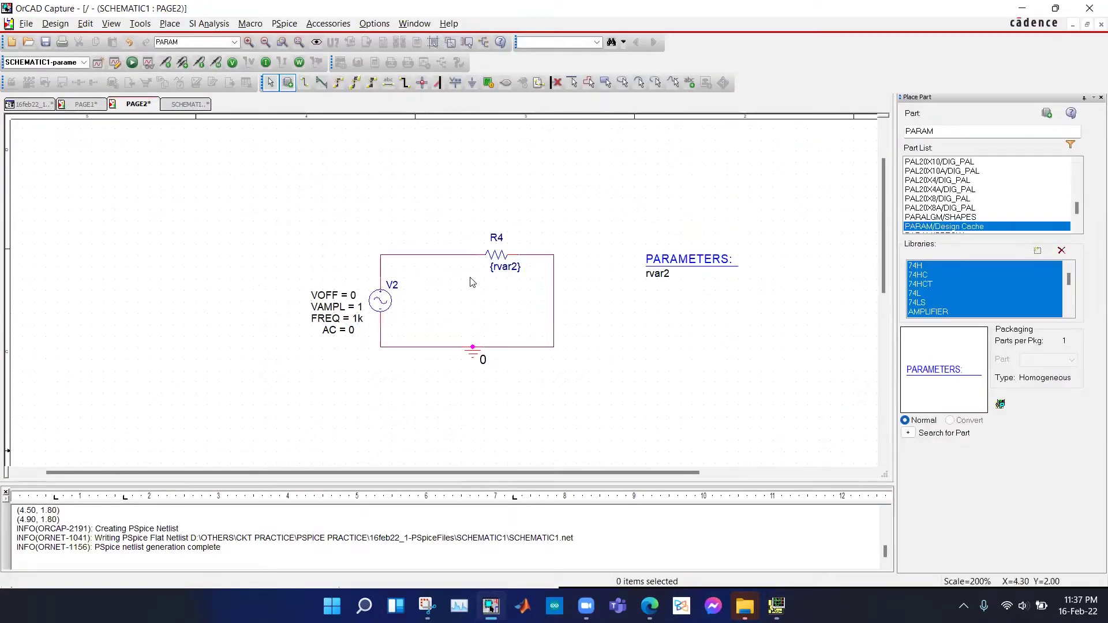
click(377, 306)
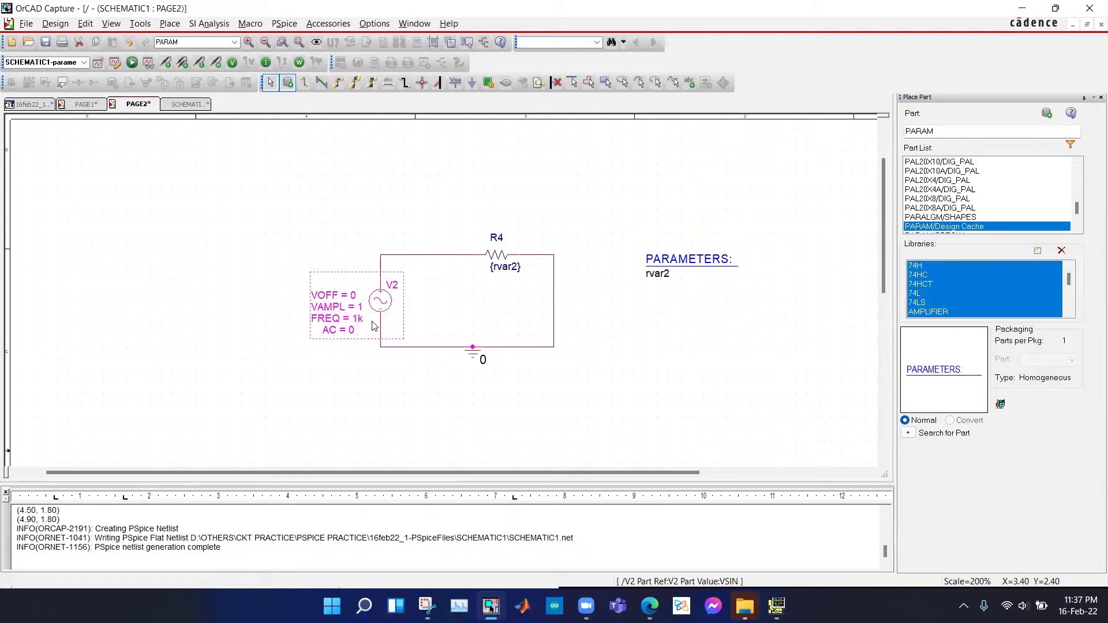
click(504, 311)
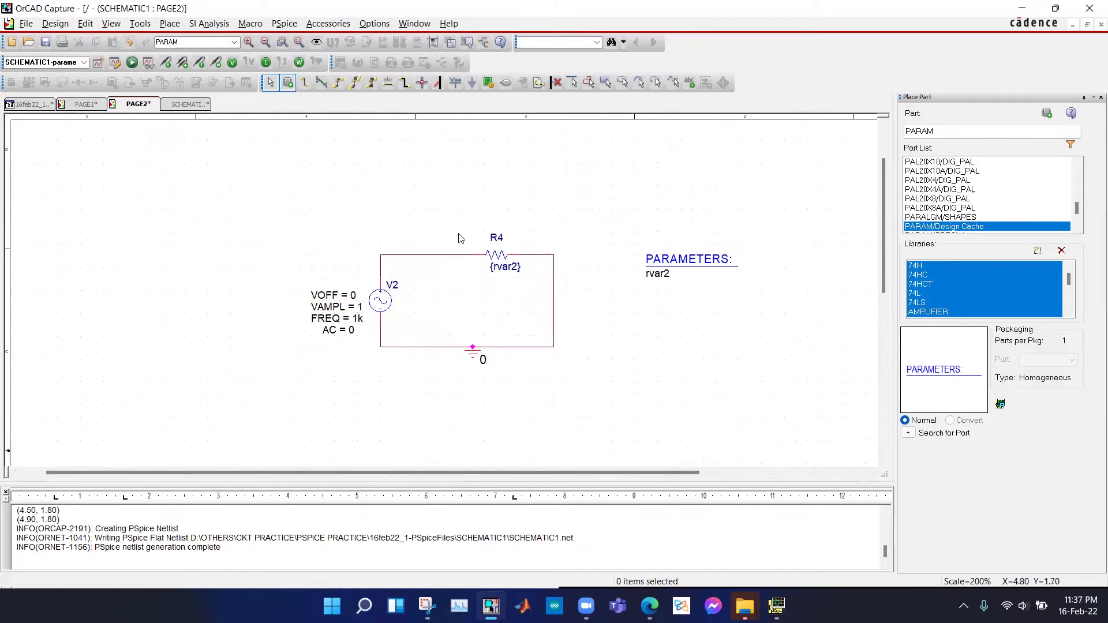
Create a new simulation profile named parametric2 for the AC source circuit
click(97, 62)
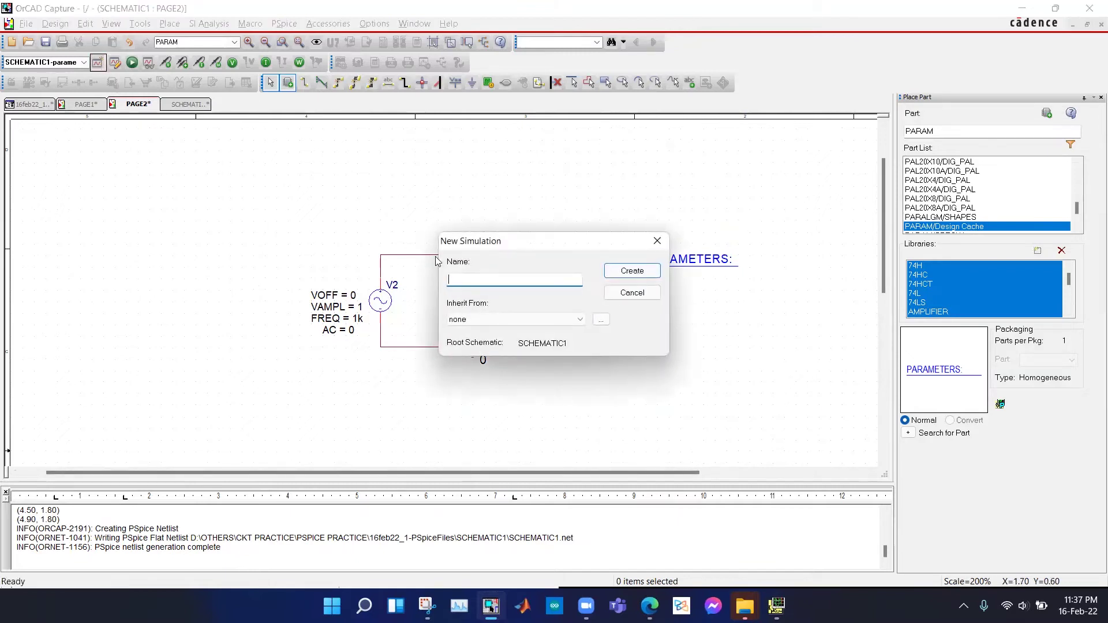
text(parametric2)
key(Return)
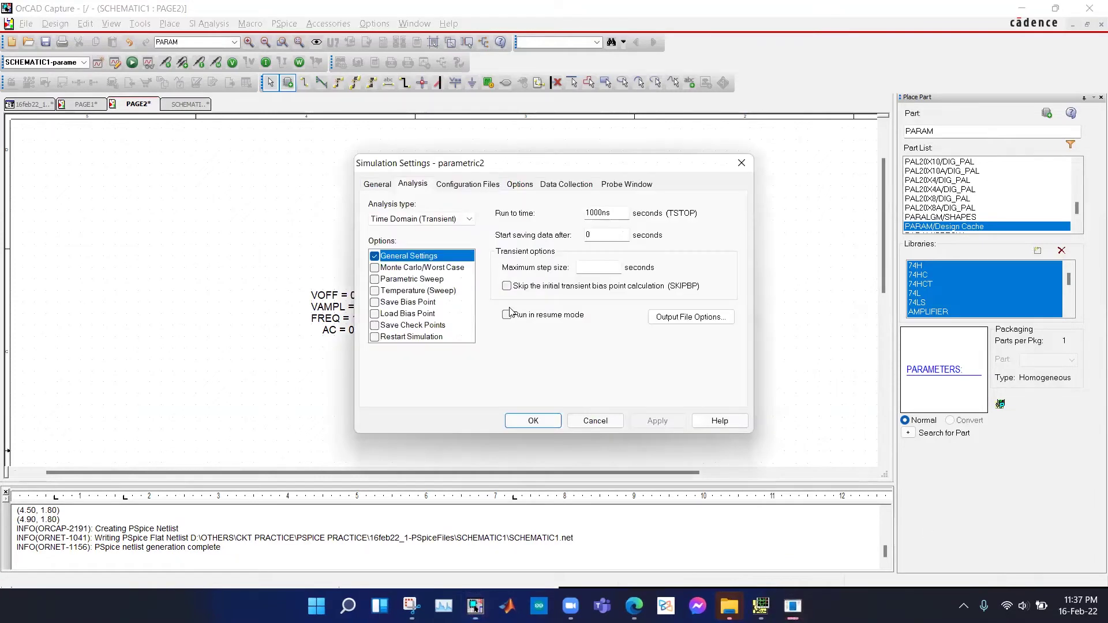
Keep the analysis type at Time Domain (Transient) and set the run to time to 5m seconds
click(442, 224)
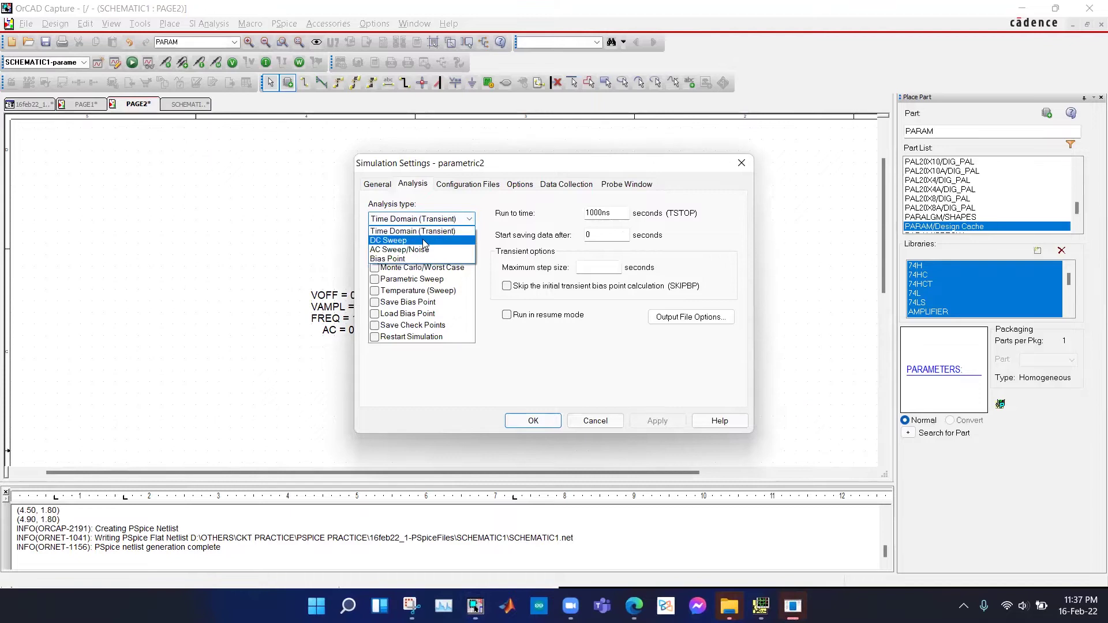
click(424, 231)
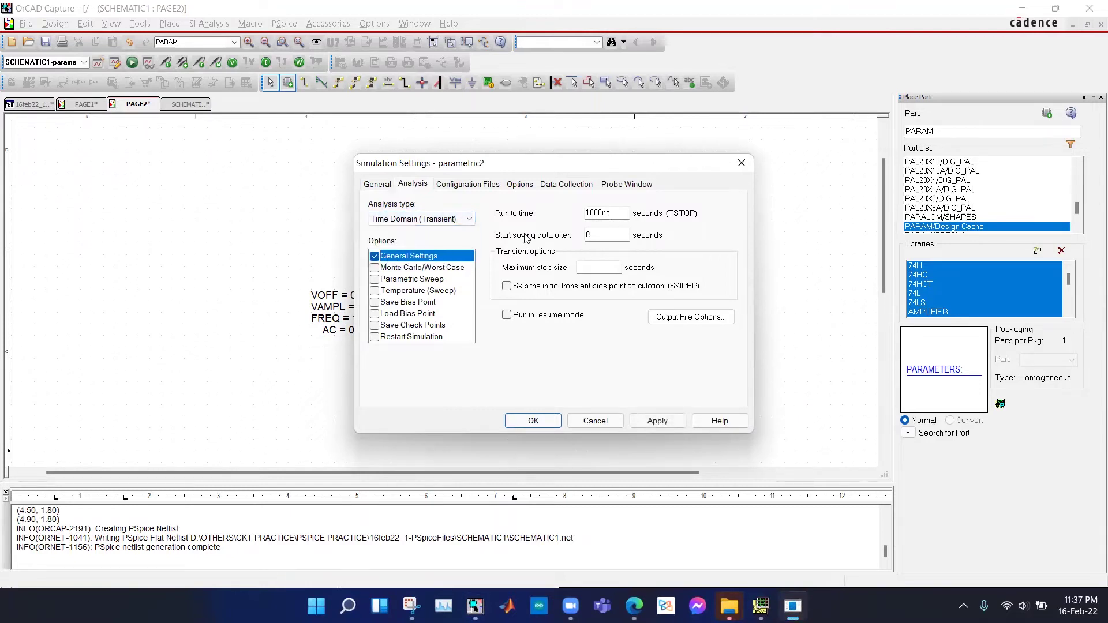
double_click(613, 214)
drag(613, 165, 833, 165)
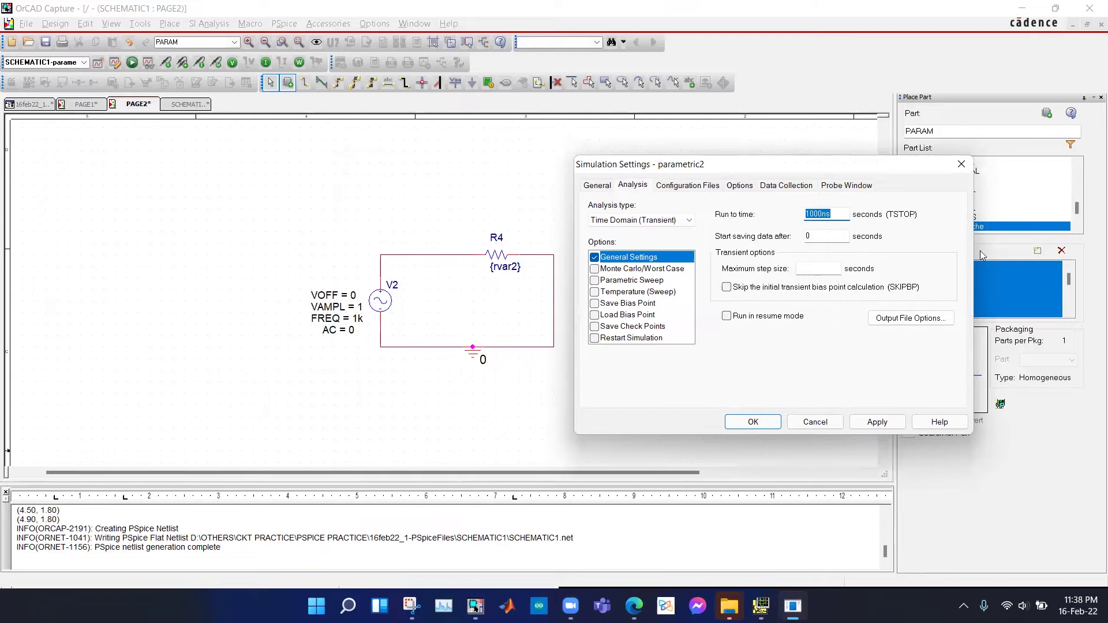
text(5m)
Enable the Parametric Sweep option with a global parameter named rvar2 as the sweep variable
click(595, 281)
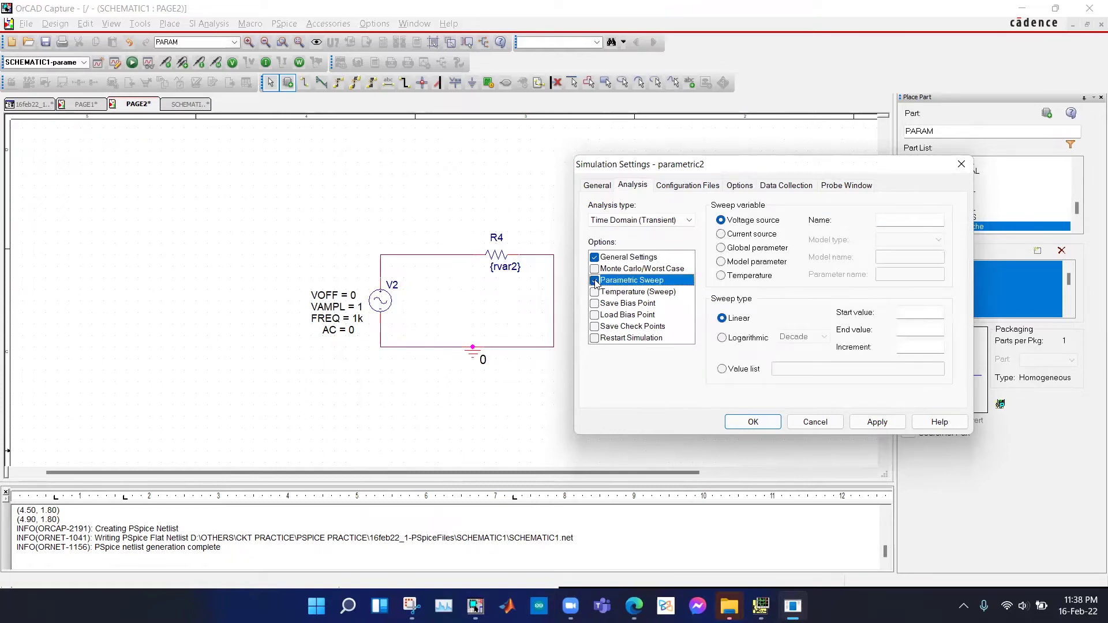
click(722, 248)
click(917, 276)
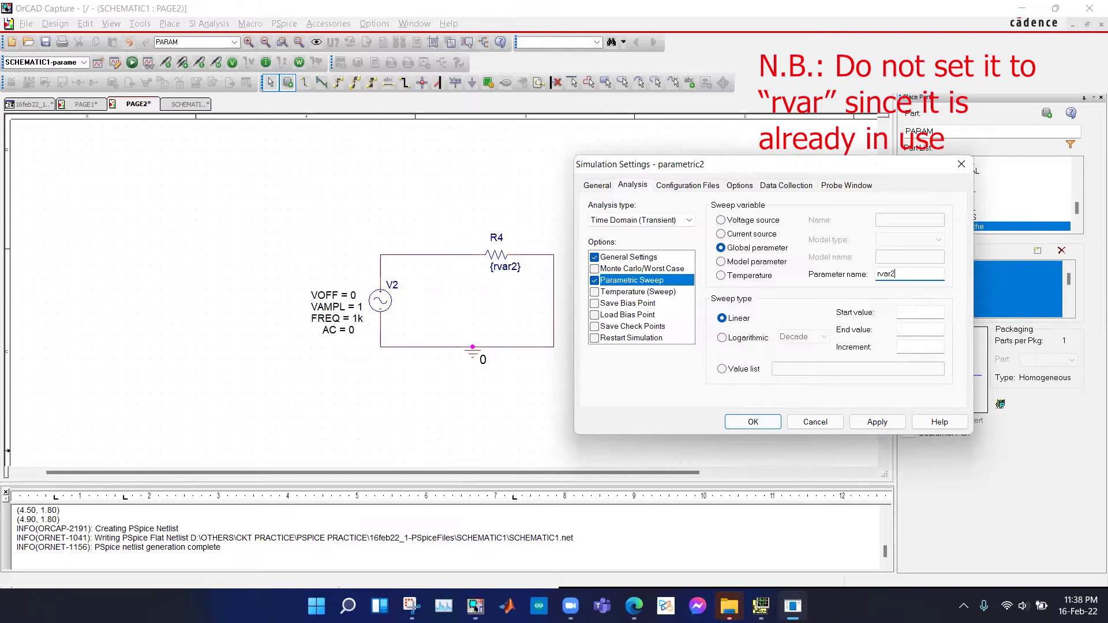
Define the linear sweep of rvar2 from 10 to 100 in increments of 10 and accept the simulation settings
click(912, 313)
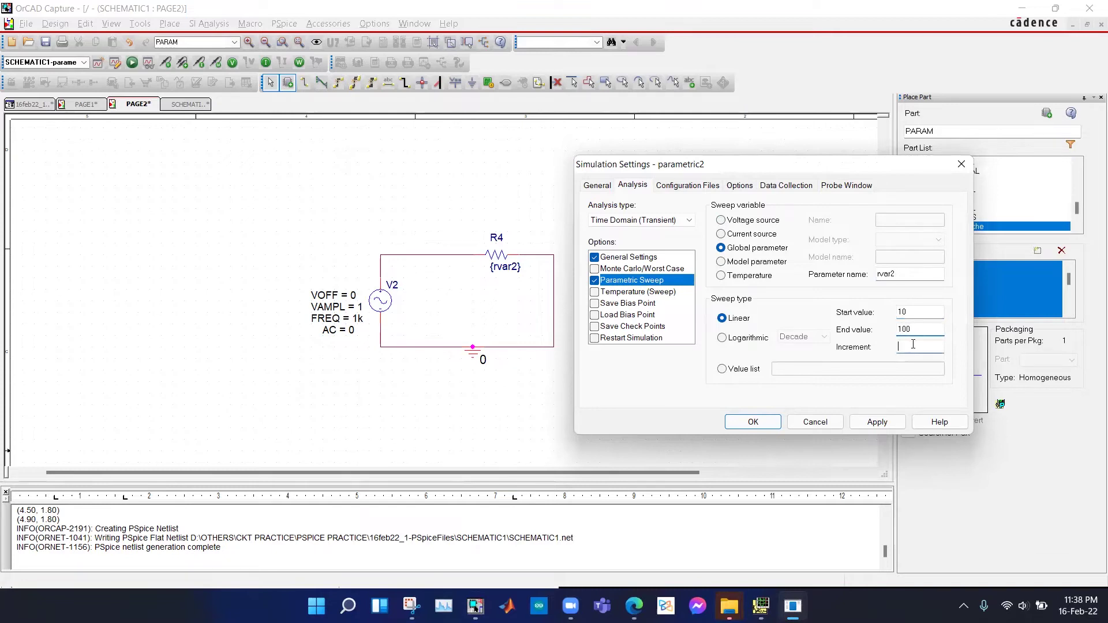
text(10)
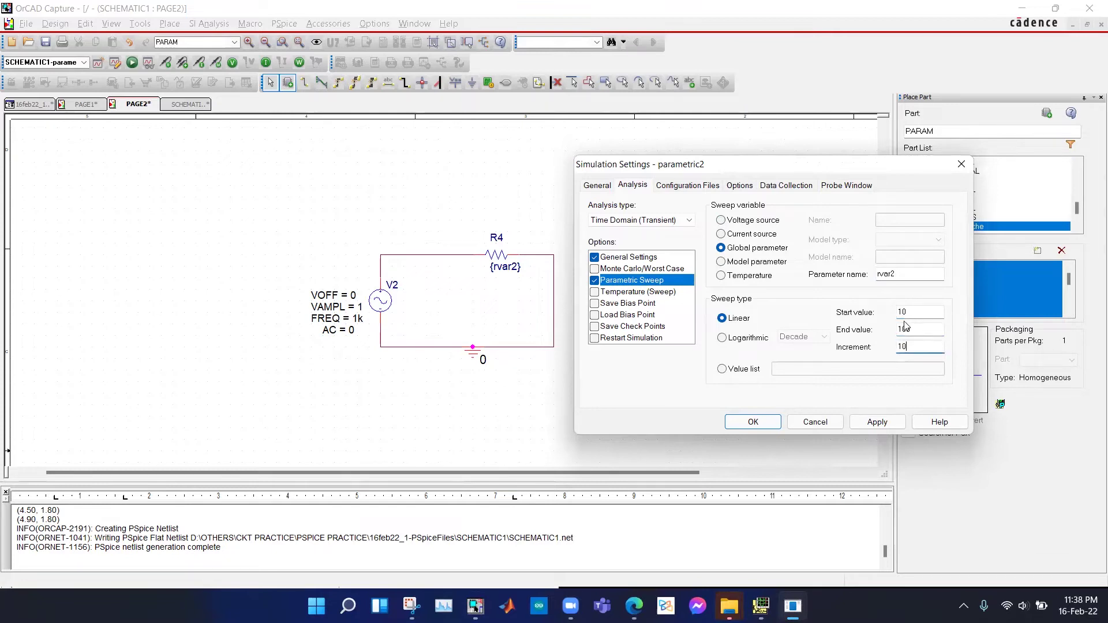
click(752, 422)
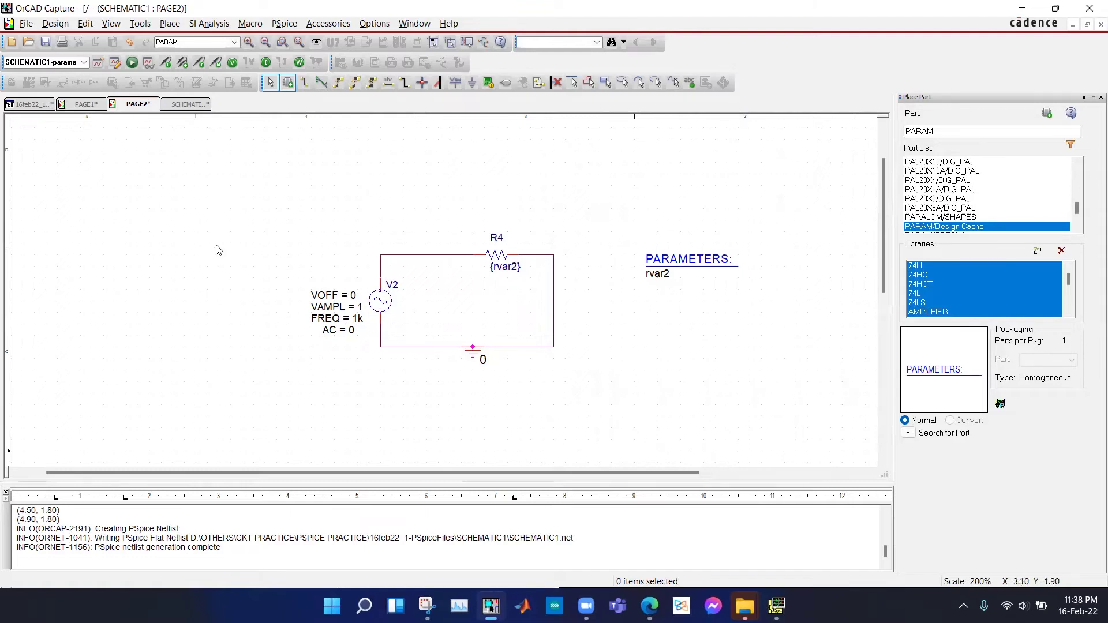
Place a current marker on the pin of R4 facing source V2
click(198, 65)
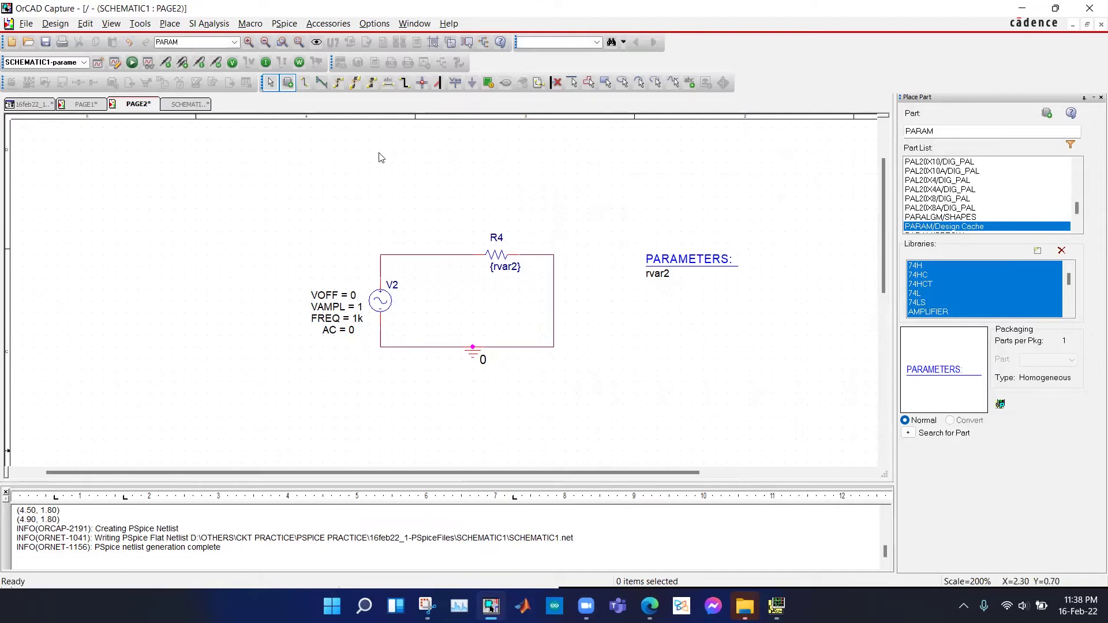
right_click(443, 163)
click(479, 167)
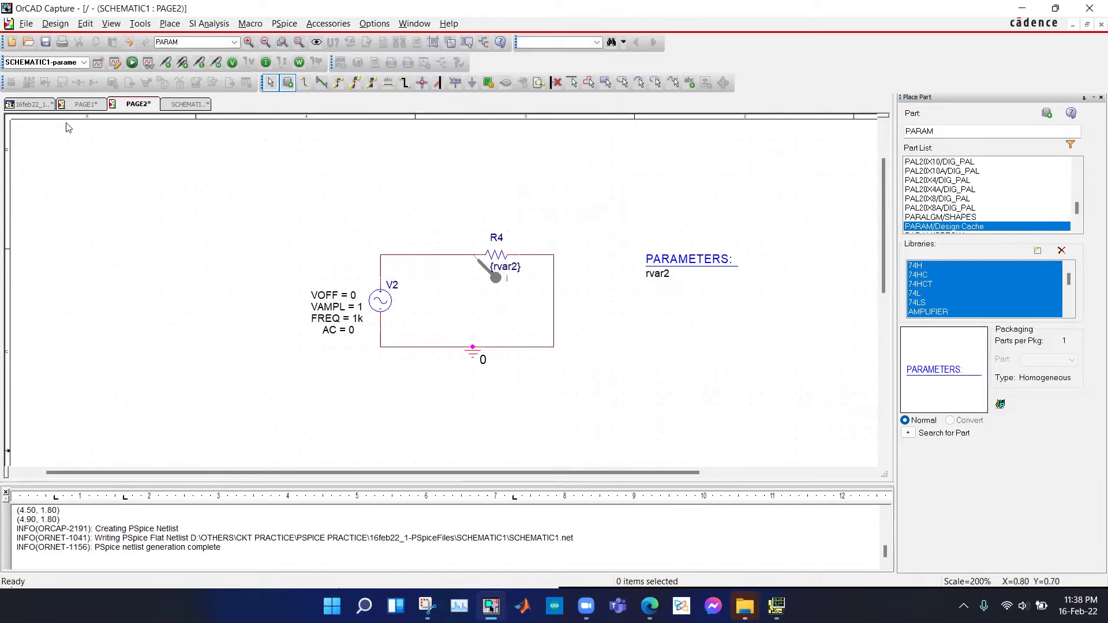
Run the parametric2 simulation and load all available rvar2 sections into the plot
click(155, 67)
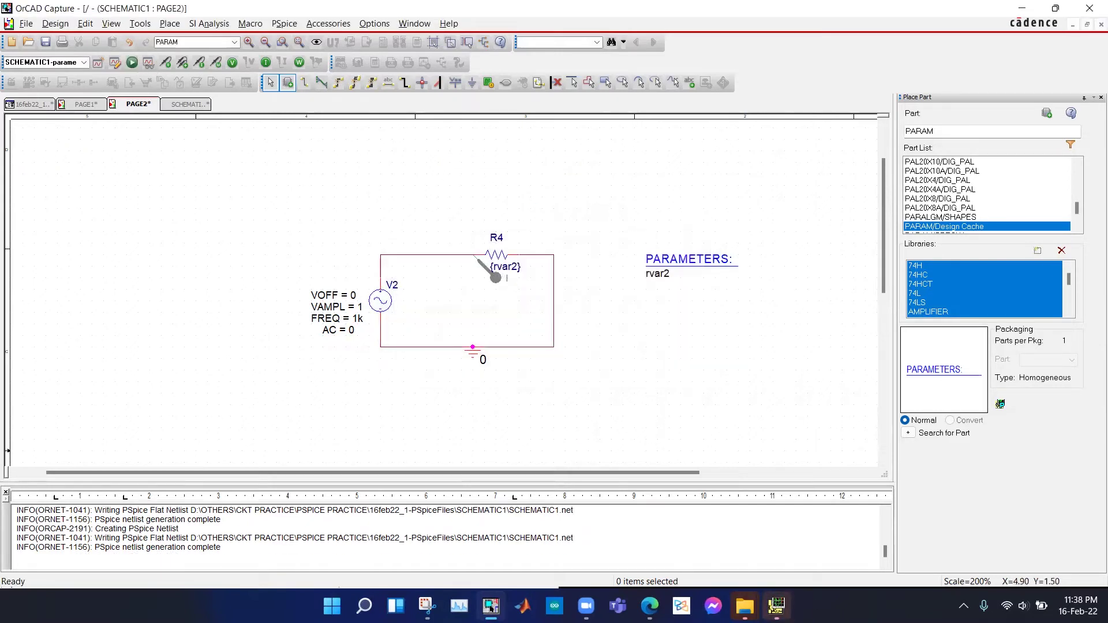
click(730, 485)
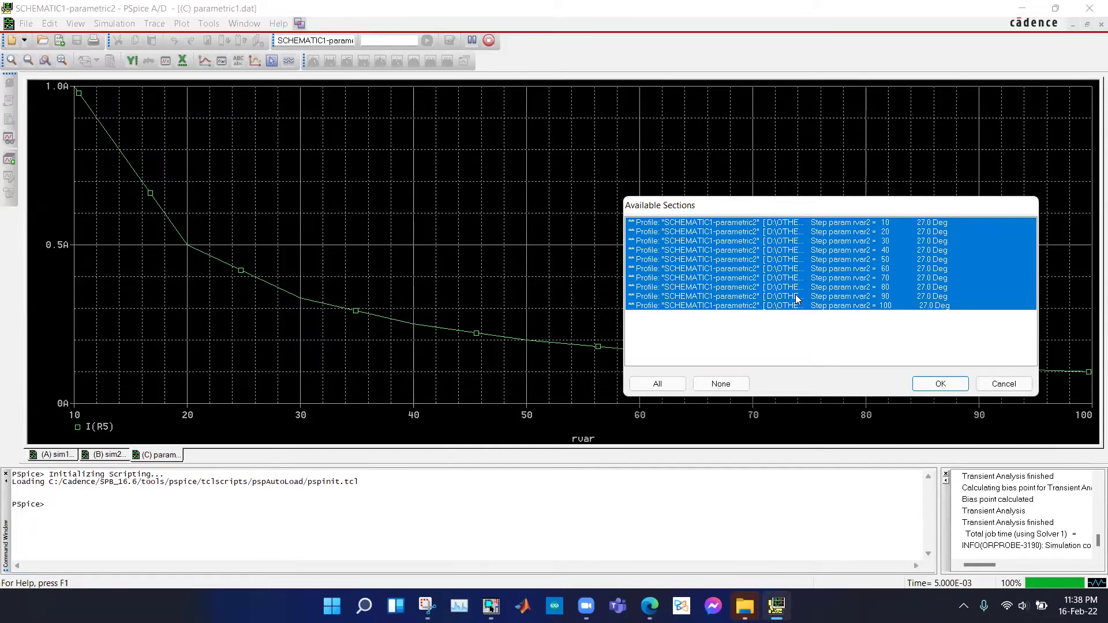
click(924, 387)
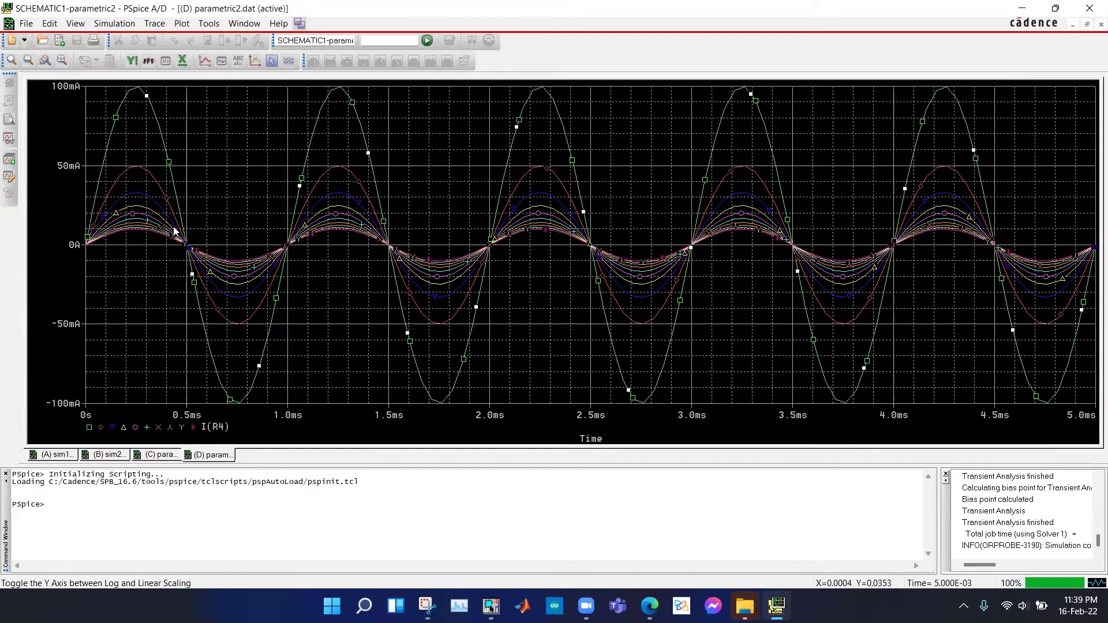
View the section information of the largest-amplitude I(R4) trace and of the fifth trace in the legend
right_click(169, 165)
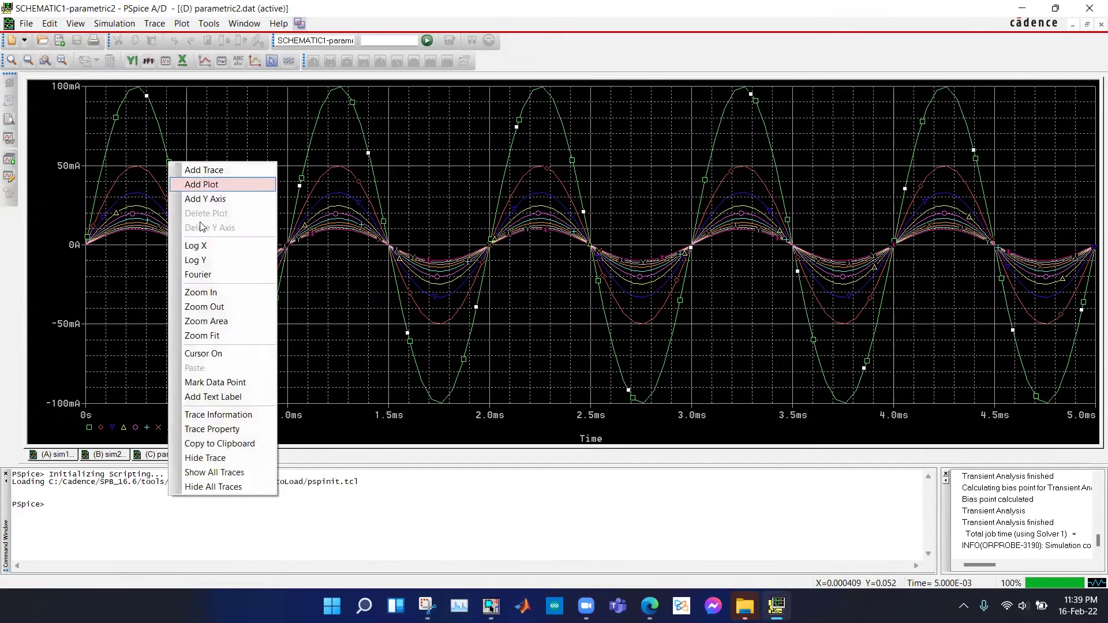
click(210, 415)
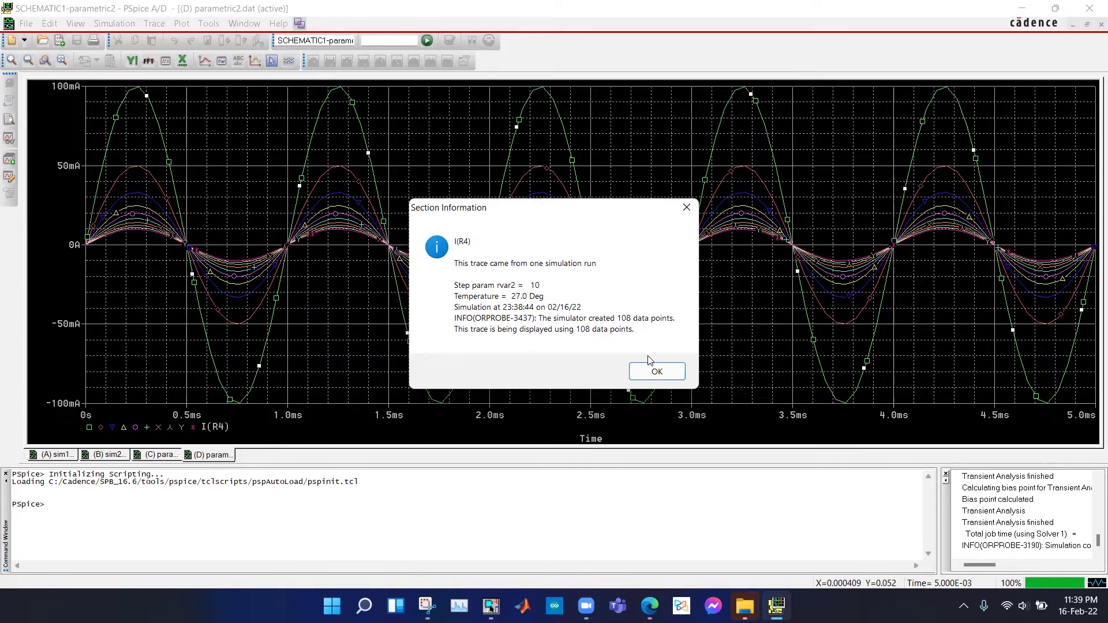
click(652, 370)
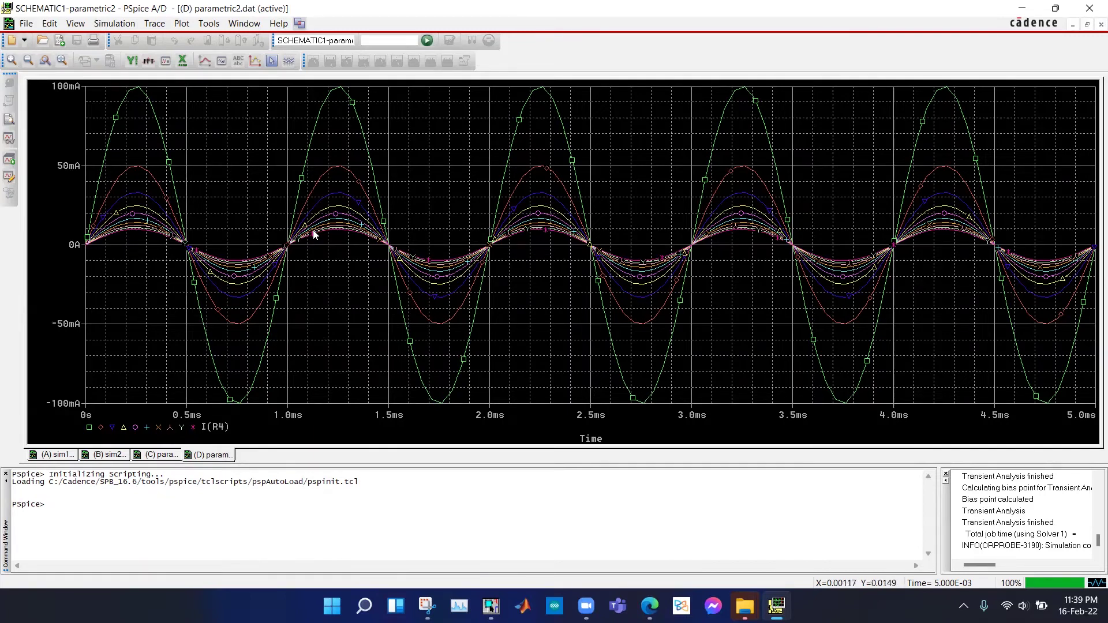
double_click(135, 428)
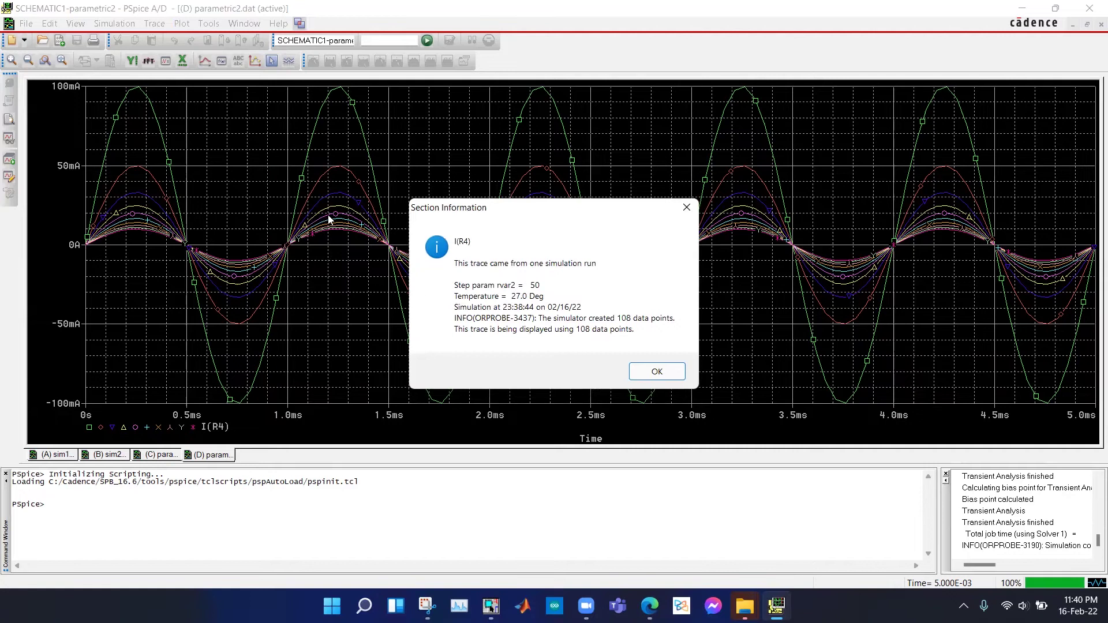
click(651, 372)
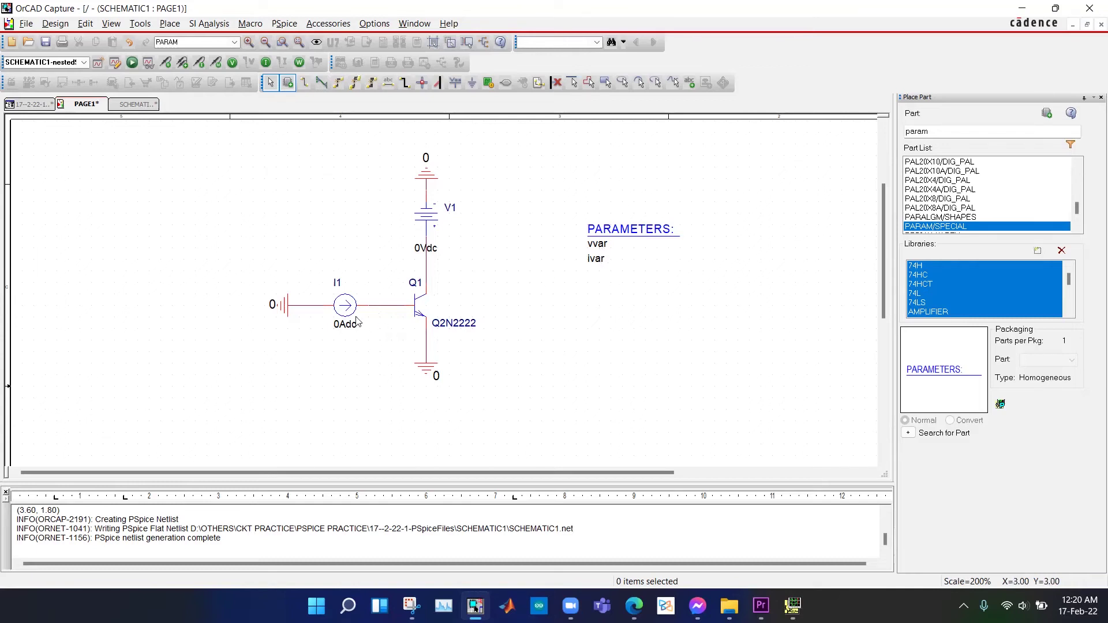
Set the DC value of voltage source V1 in the transistor circuit to {vvar}
double_click(420, 252)
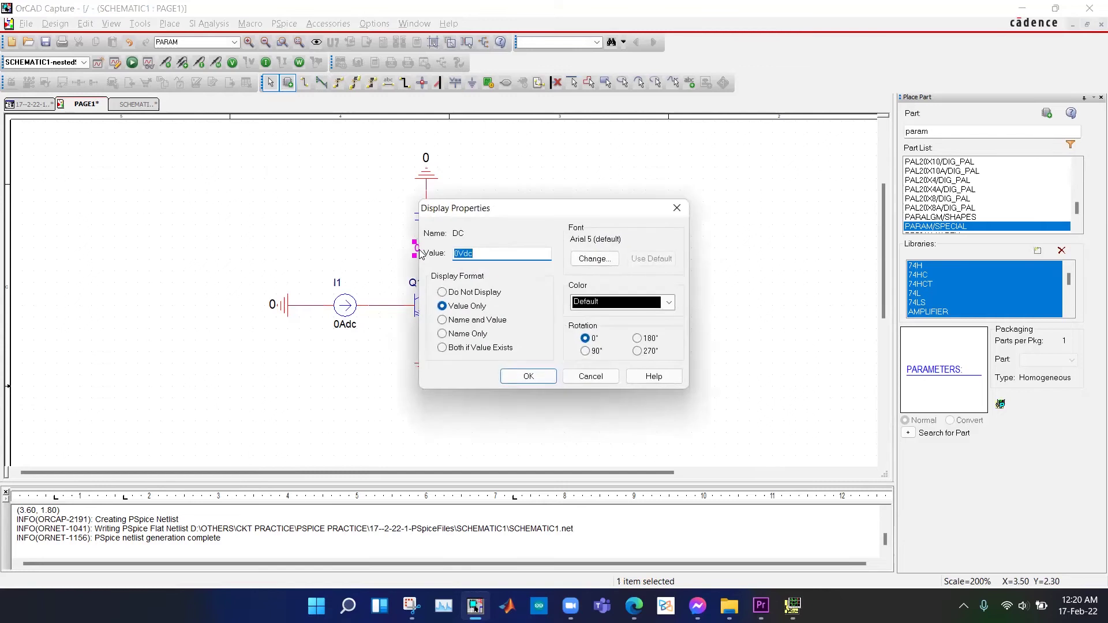
text({vvar})
key(Return)
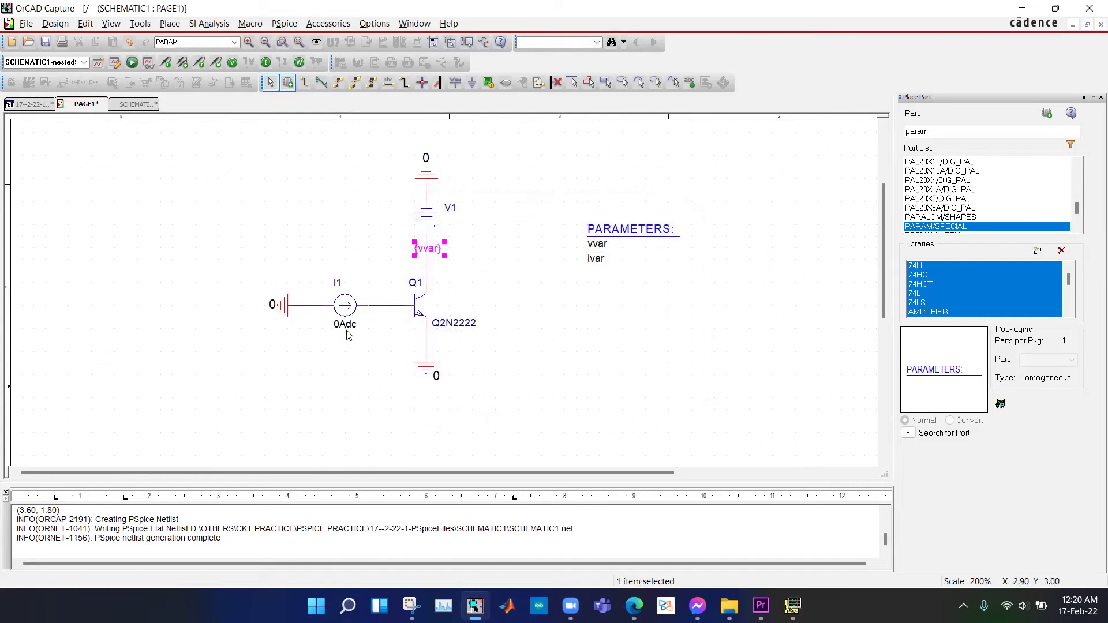
Set the DC value of current source I1 to {ivar}
double_click(347, 330)
text({i)
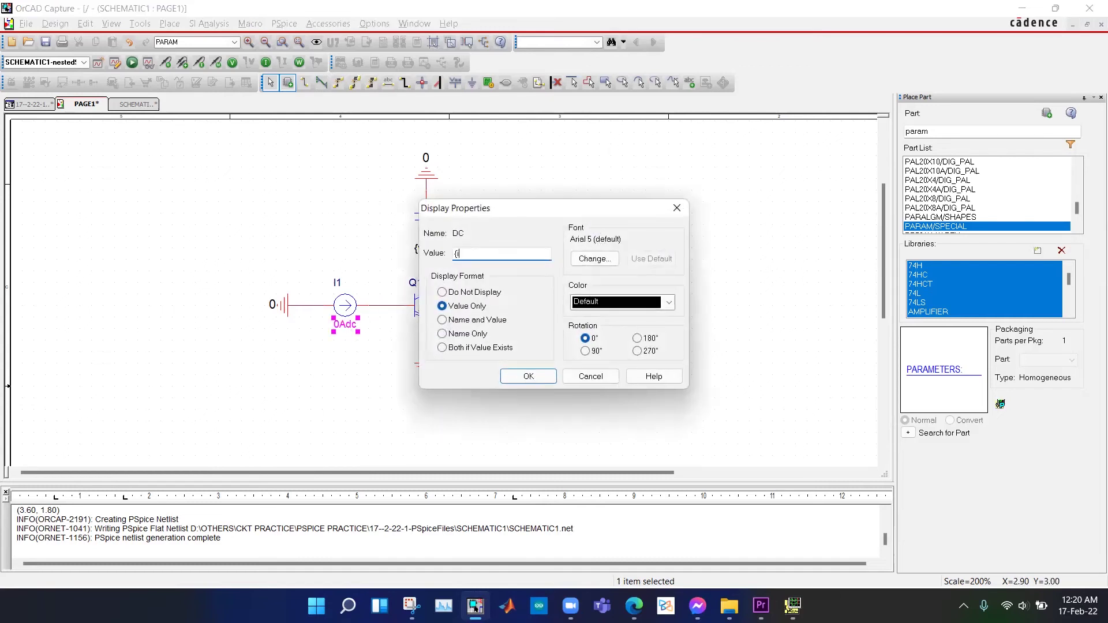
text(var})
key(Return)
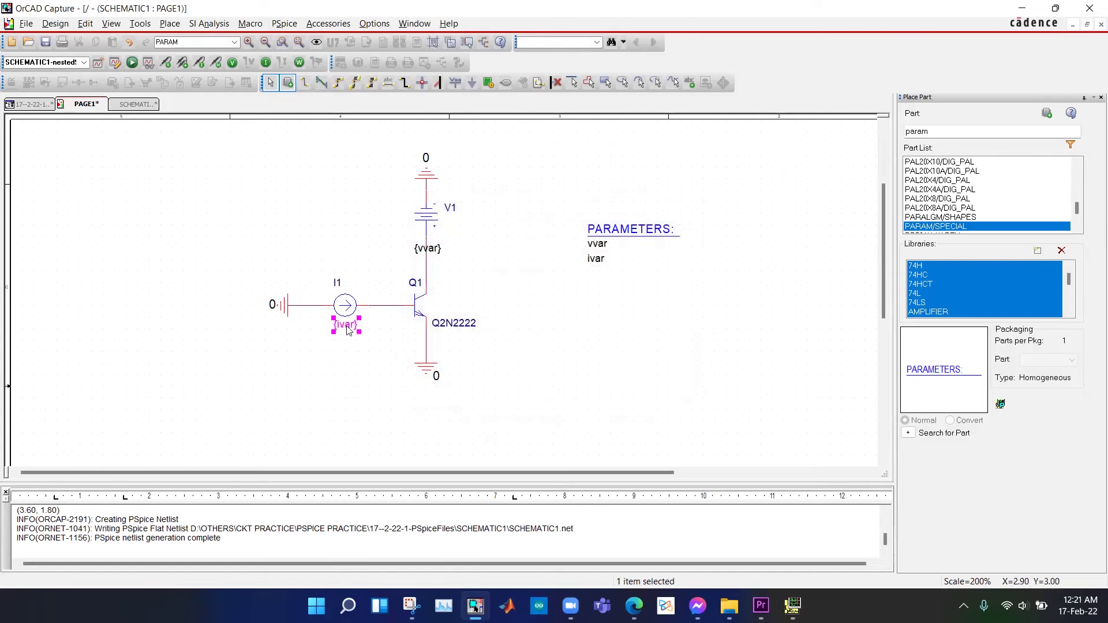
Create a new simulation profile named param2 and set its analysis type to DC Sweep
click(115, 63)
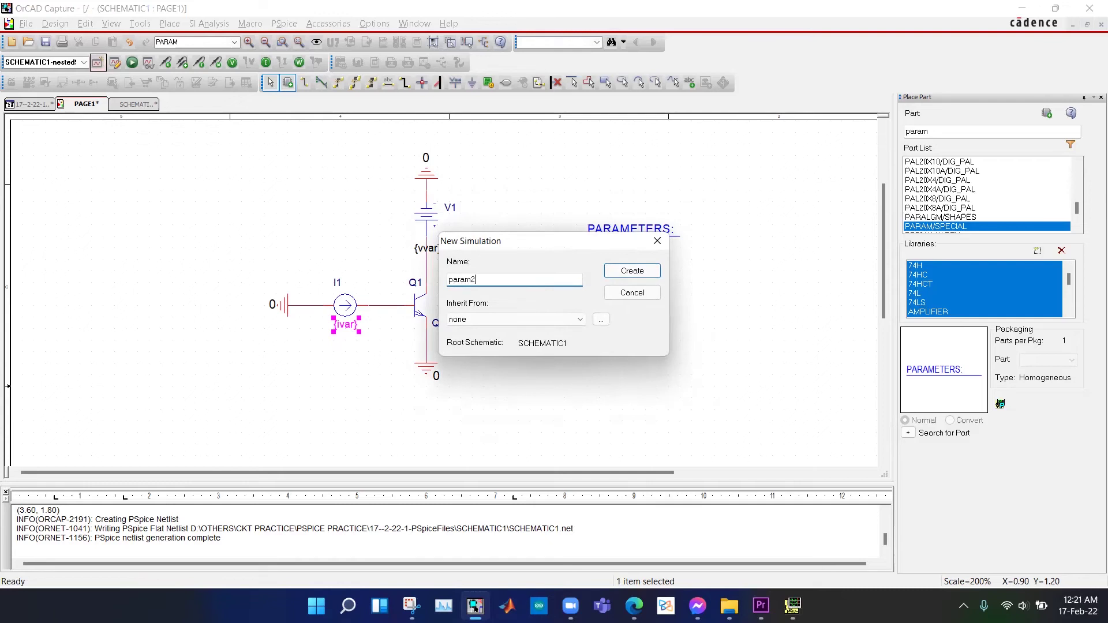
key(Return)
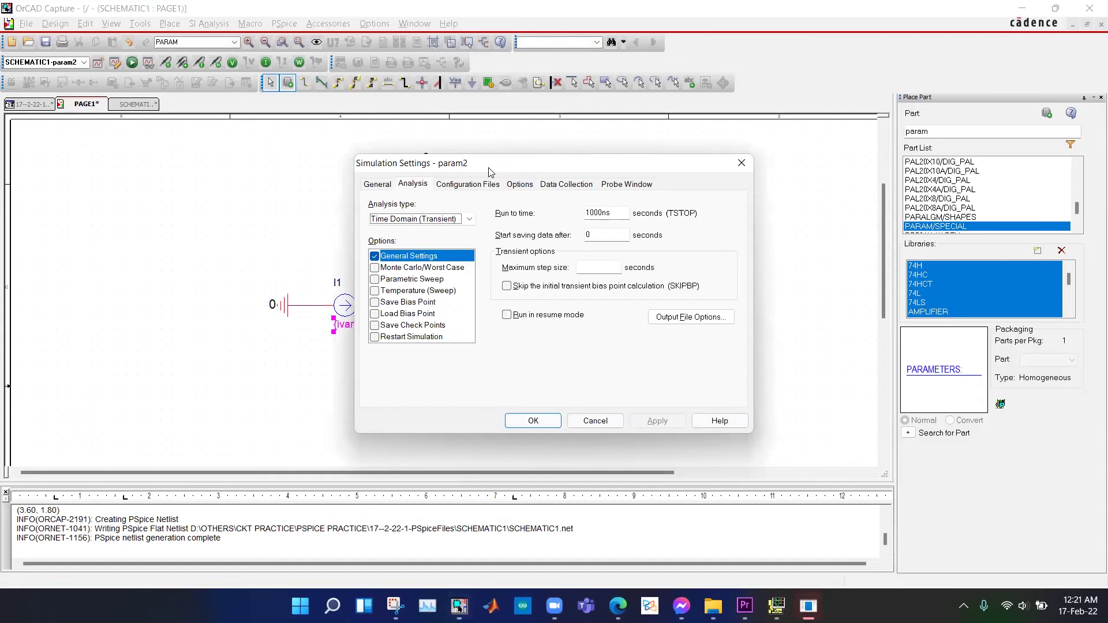
drag(490, 172, 706, 215)
click(685, 262)
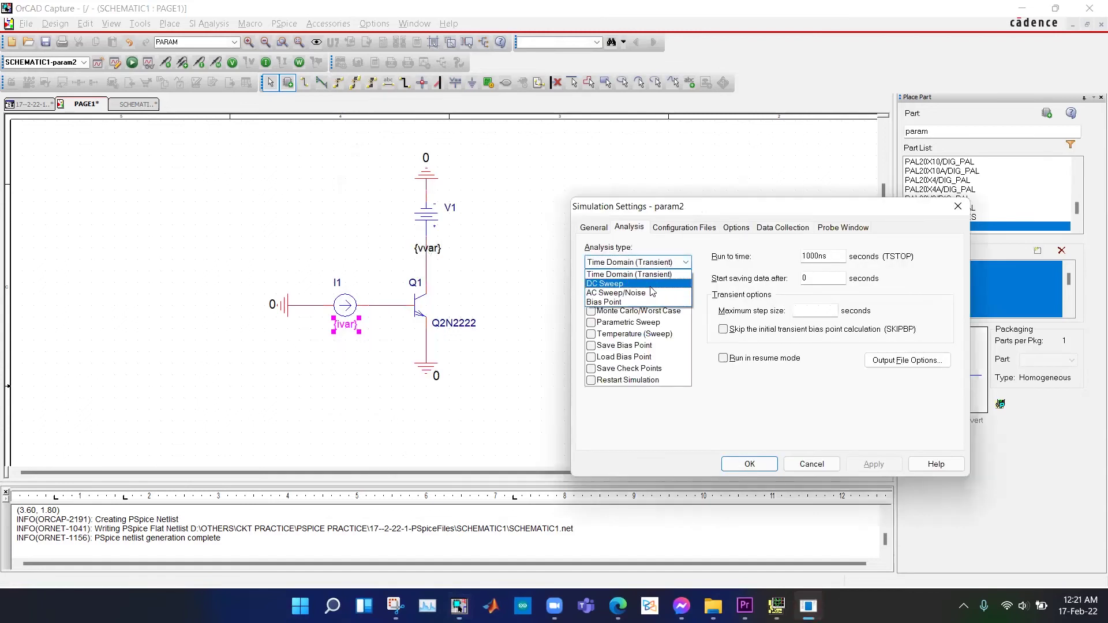
click(652, 284)
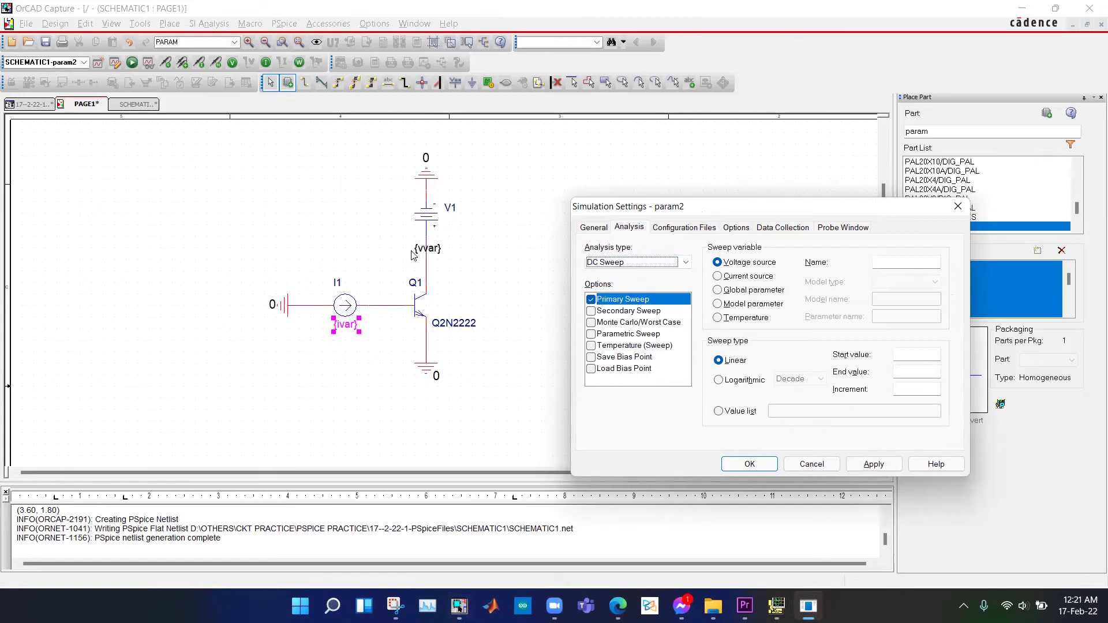
Define the primary sweep on global parameter vvar, linear from 0 to 10 in increments of 0.1
click(718, 290)
click(877, 317)
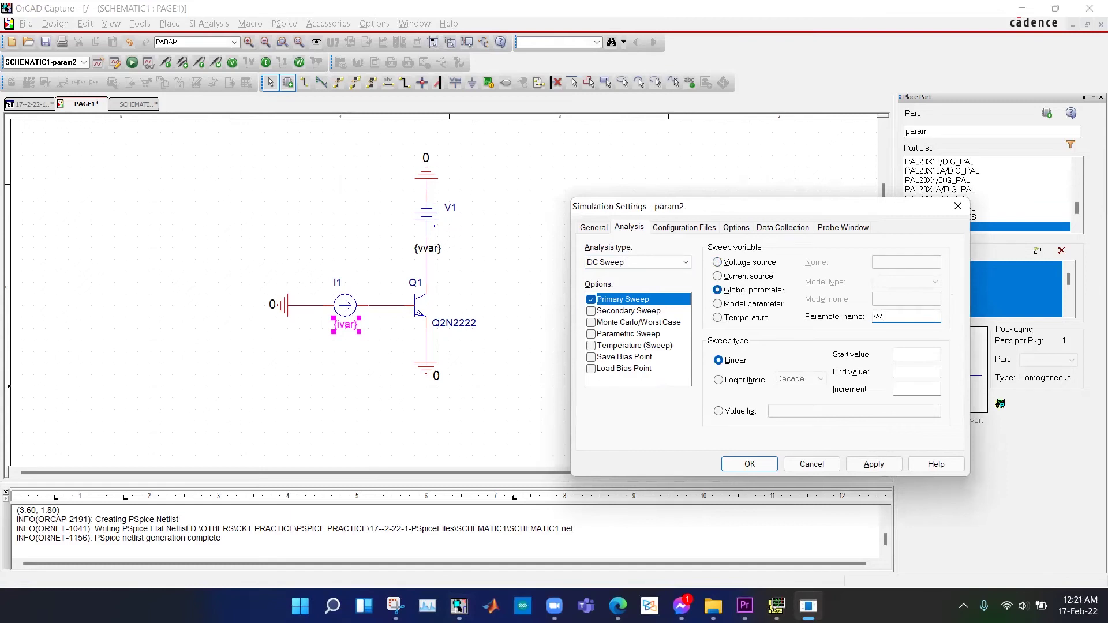
click(911, 349)
click(915, 371)
text(10)
key(Tab)
text(0.1)
Enable a secondary sweep on global parameter ivar, linear from 0 to 1m in increments of 0.2m, and accept the settings
click(591, 312)
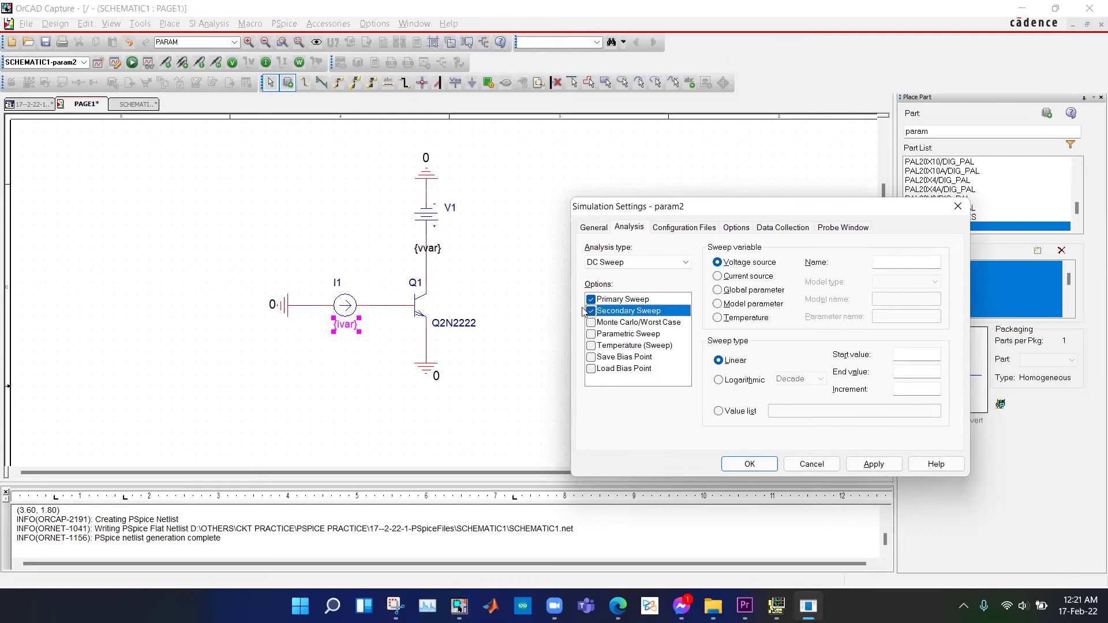
click(741, 291)
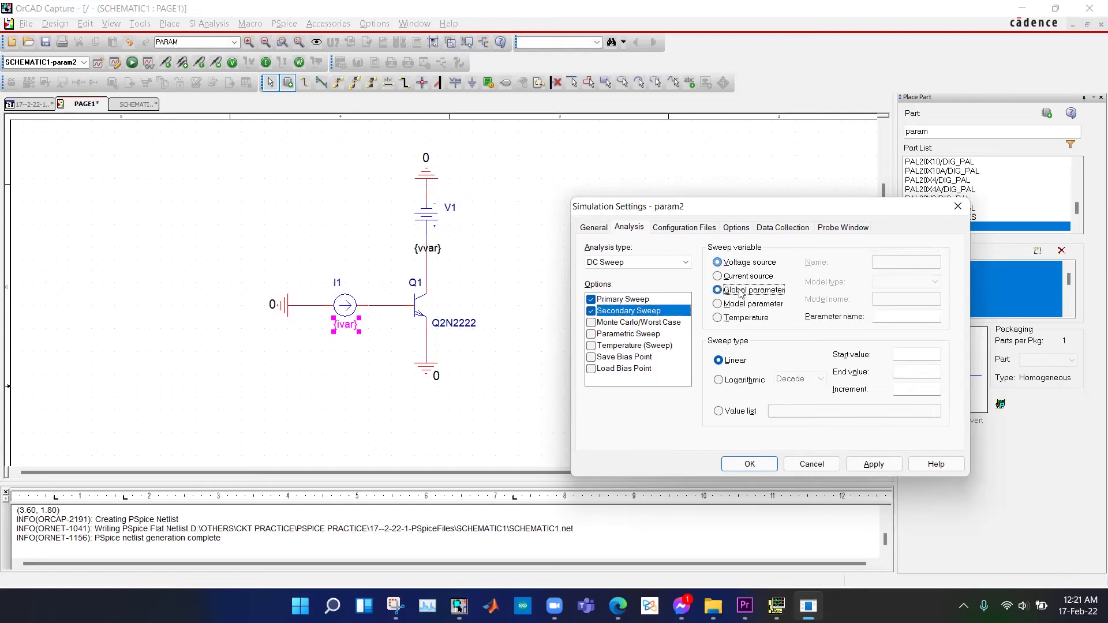
click(902, 314)
click(935, 351)
key(Tab)
text(1)
click(930, 384)
text(0.2m)
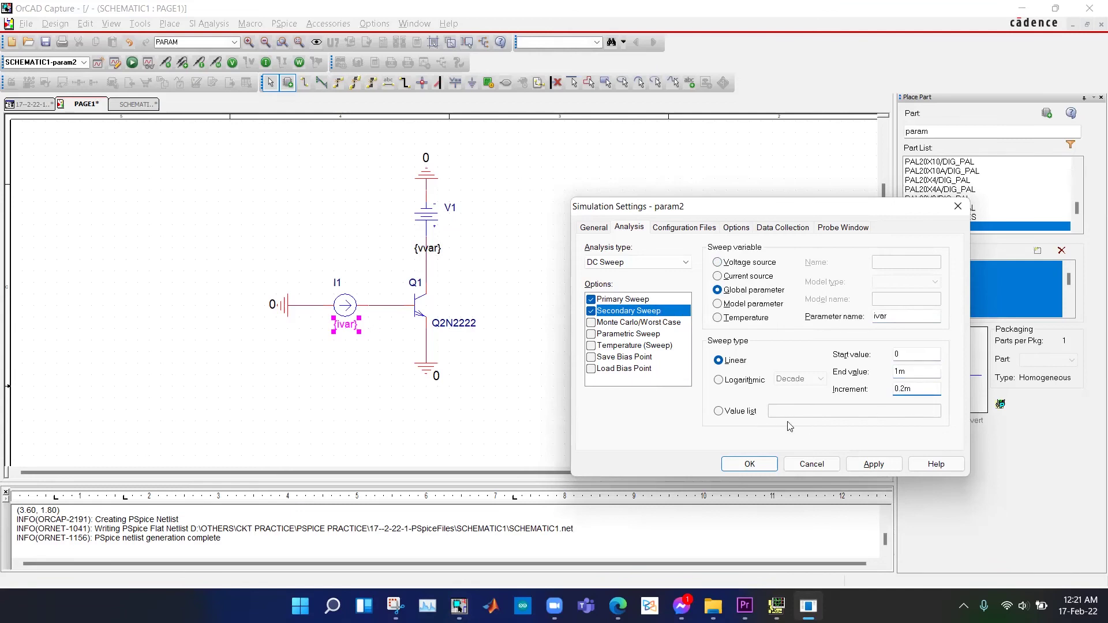
click(738, 467)
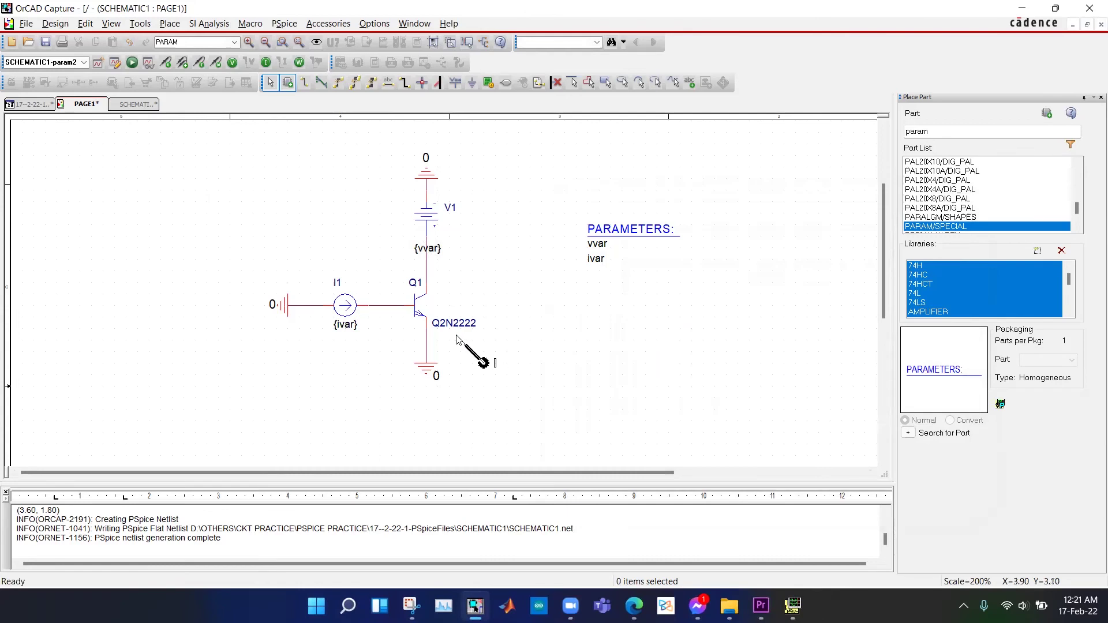
Place a current marker on the collector pin of Q1 and run the simulation
click(431, 287)
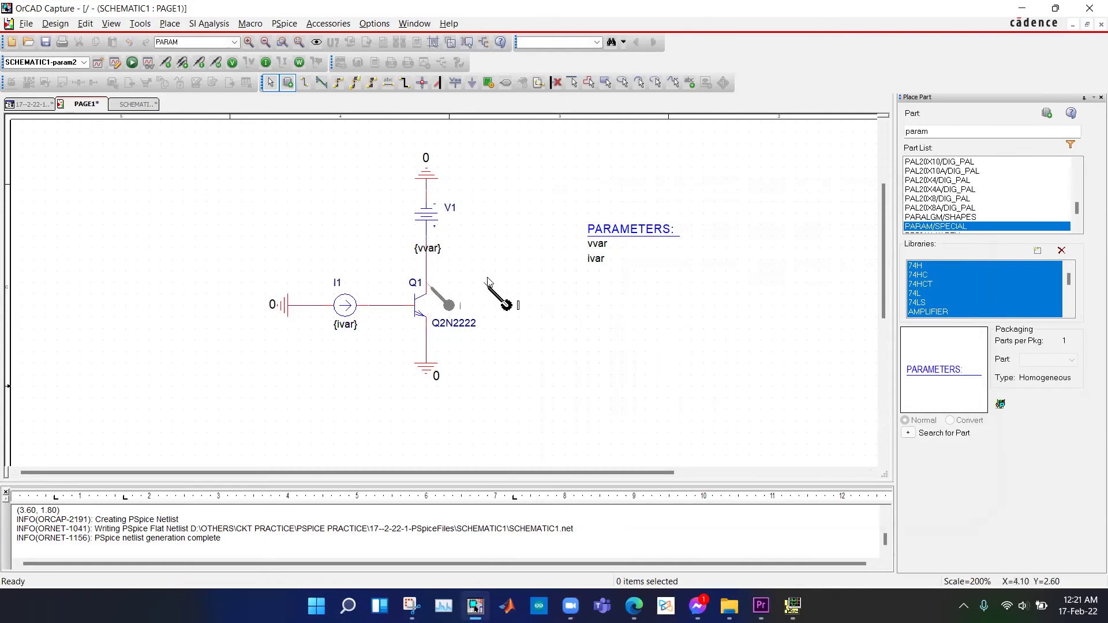
key(F11)
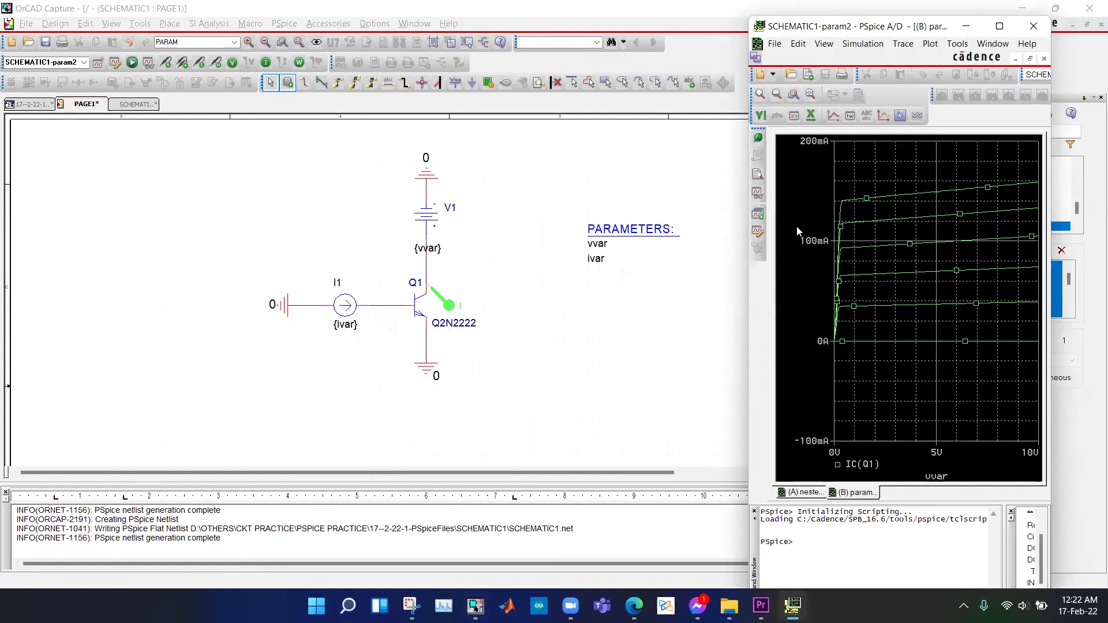
Reopen the param2 simulation settings and examine the secondary sweep alongside the schematic and the collector current plot
click(758, 231)
click(424, 268)
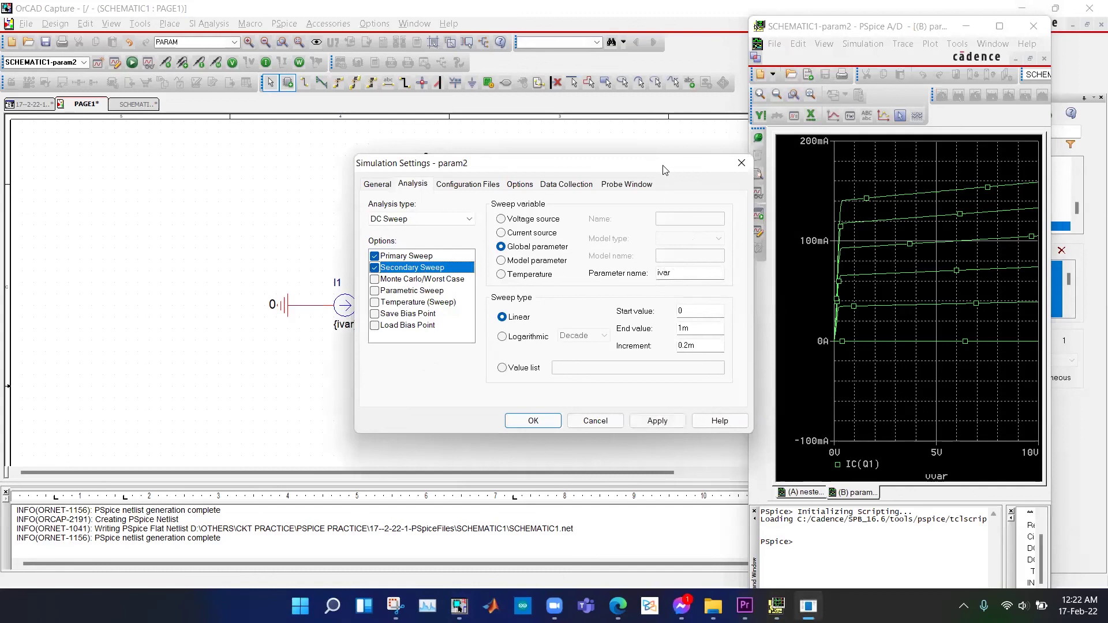
drag(664, 170, 698, 376)
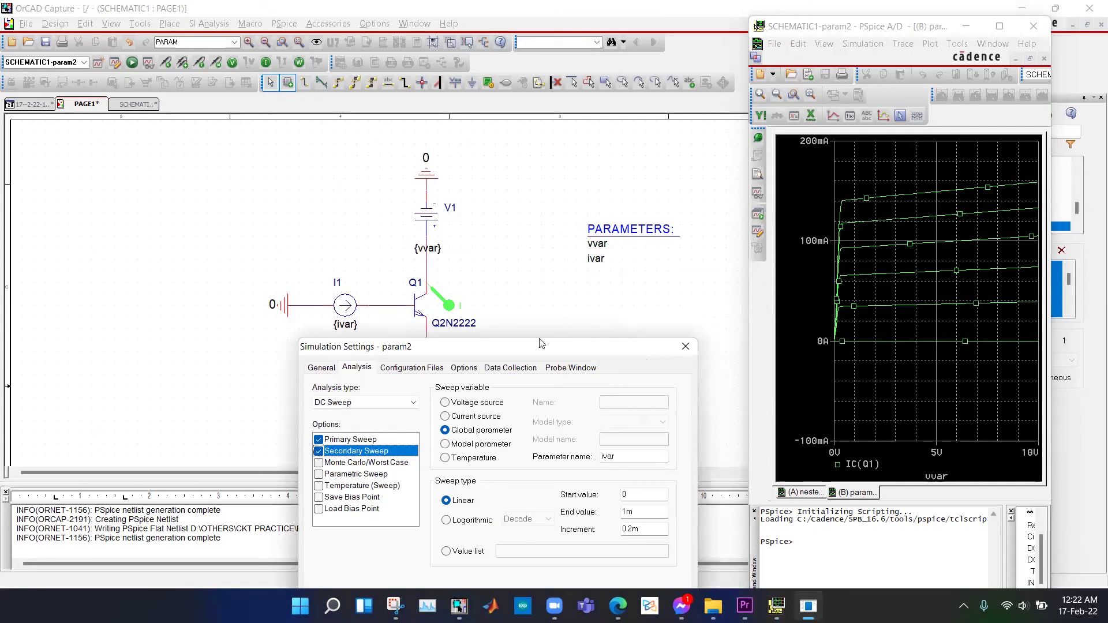
drag(543, 346, 612, 359)
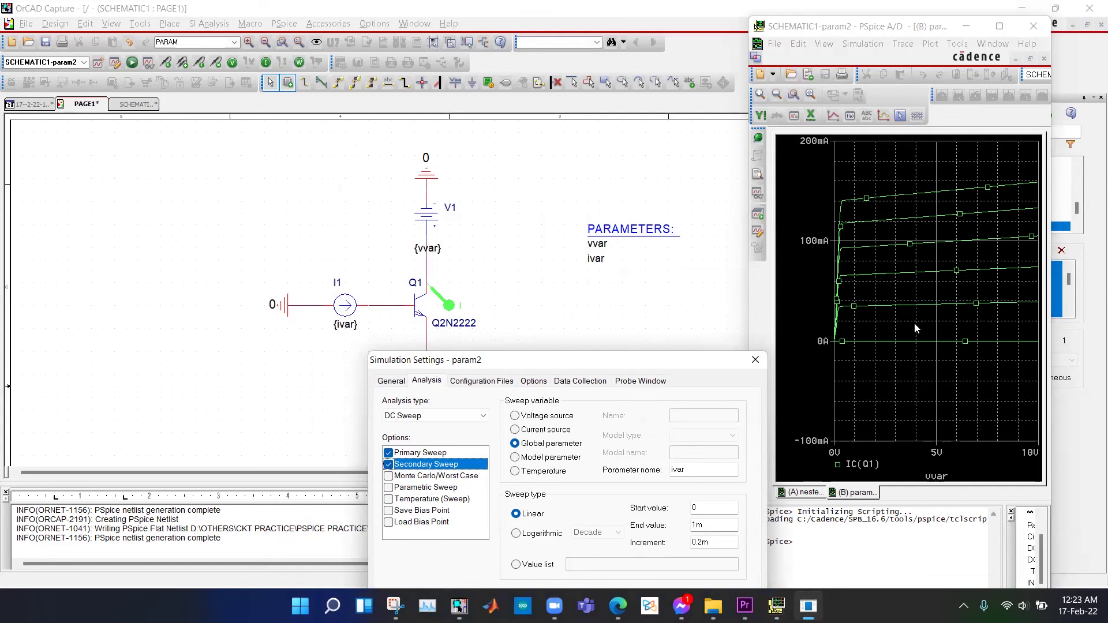
drag(670, 361, 706, 211)
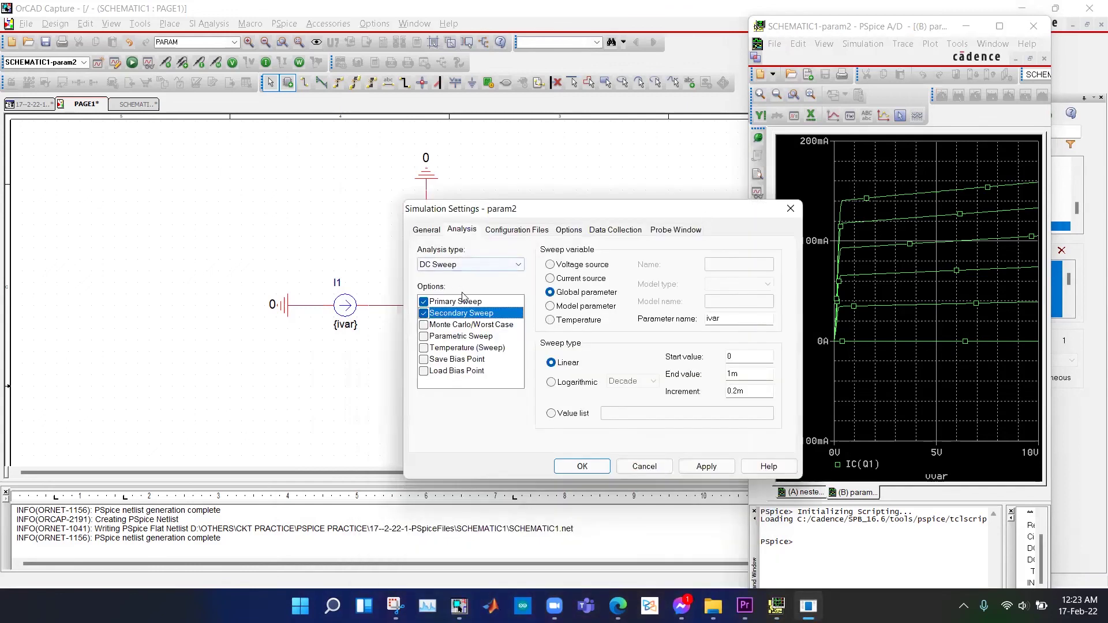